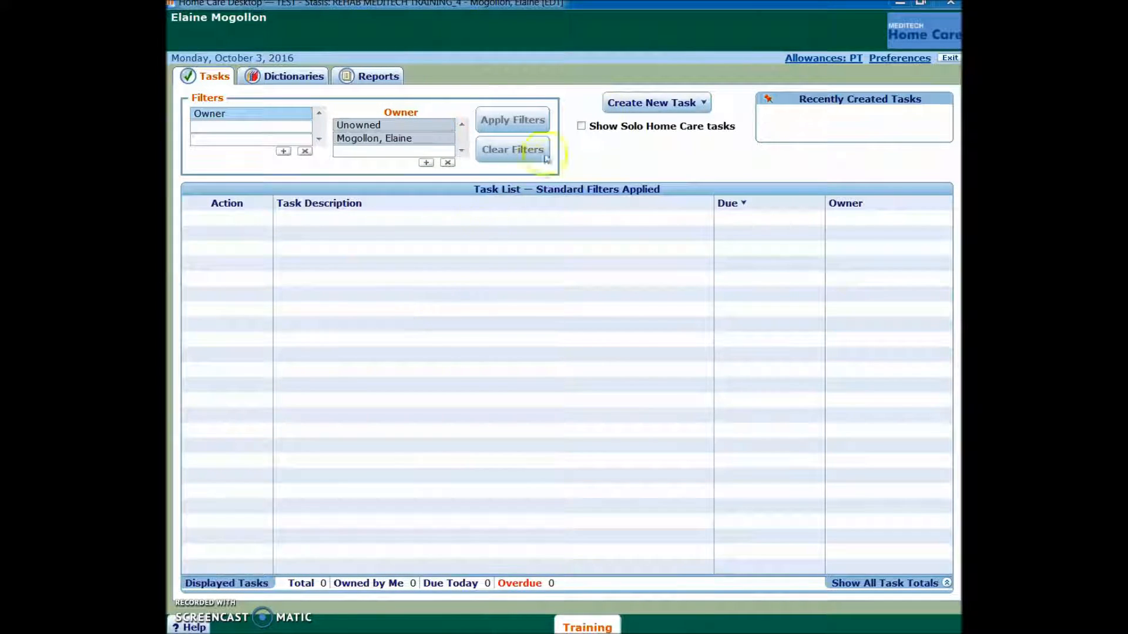
Create a new Manage Patient/Client Schedule task.
left_click(705, 104)
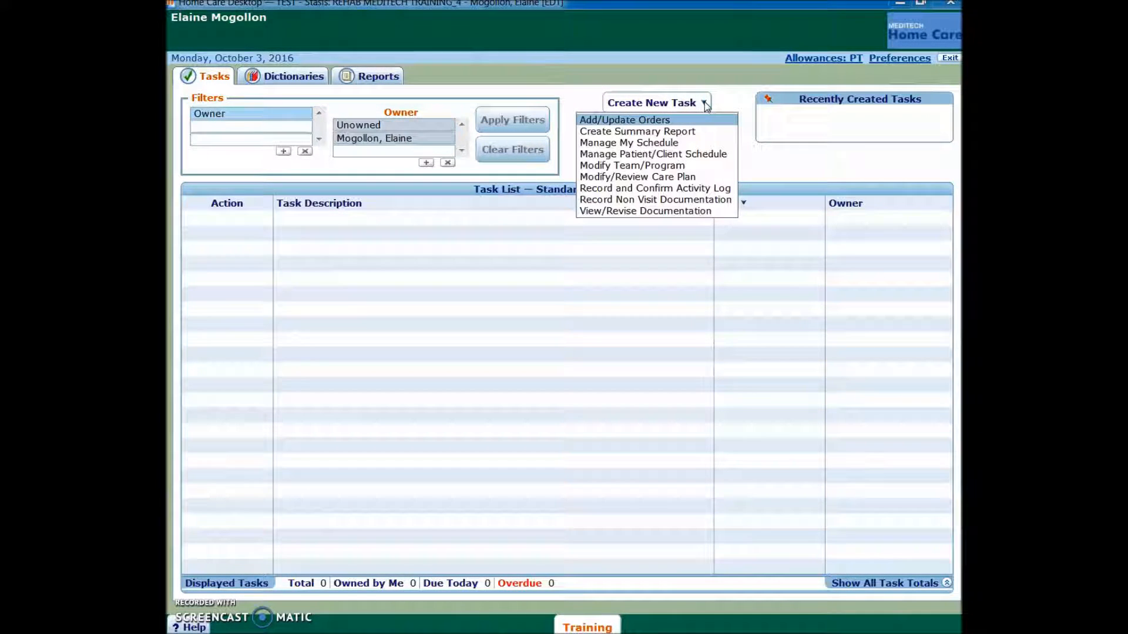
left_click(696, 153)
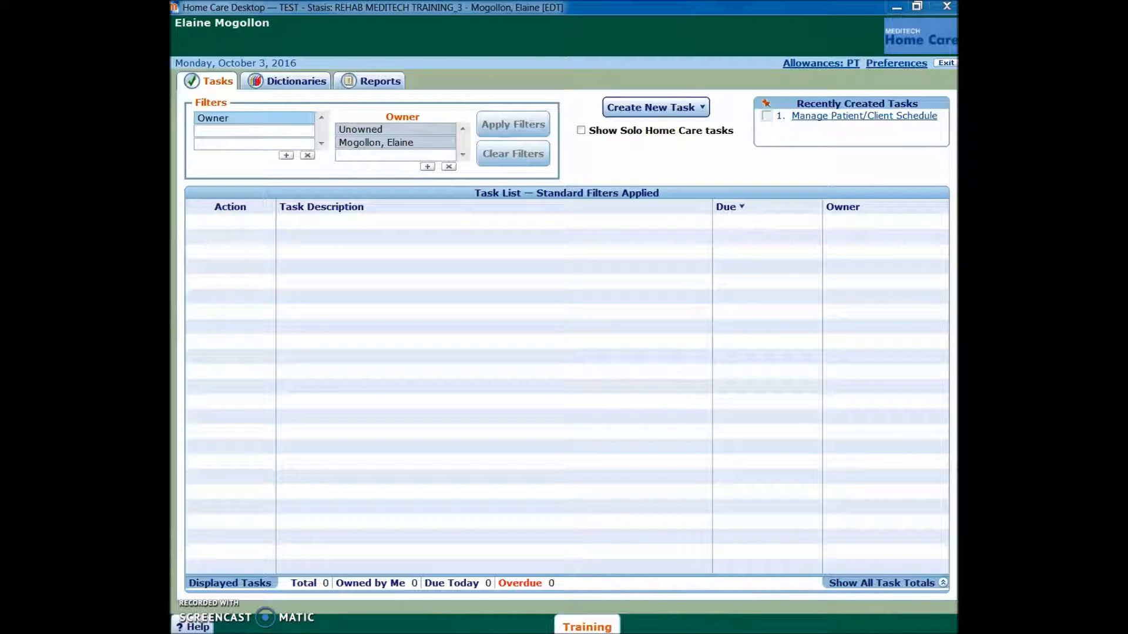
left_click_drag(171, 48, 569, 34)
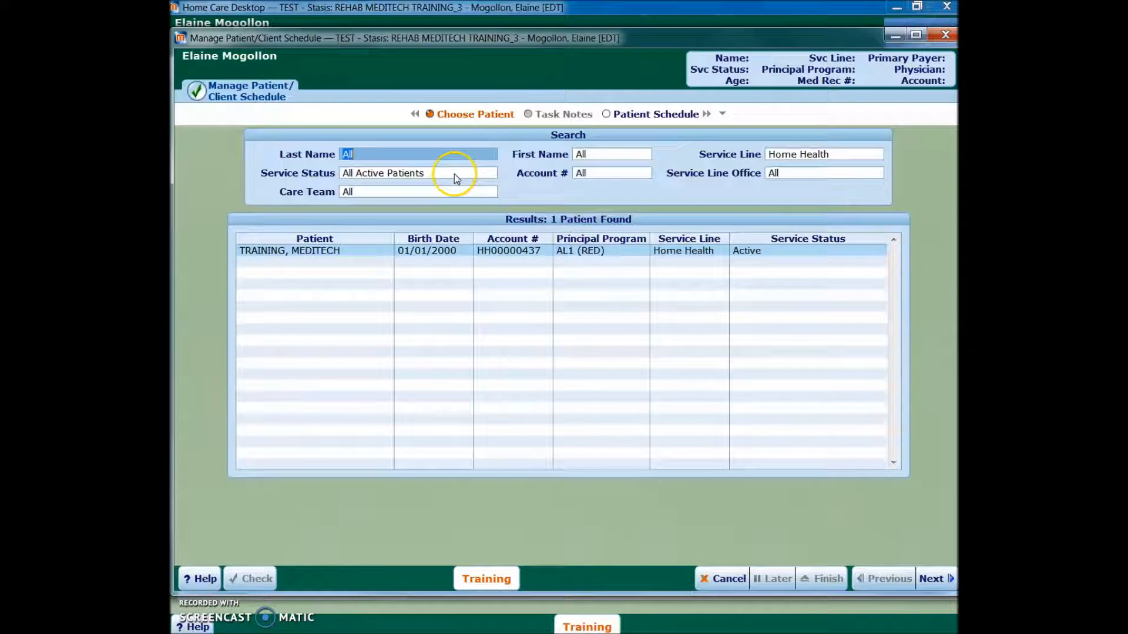
Set the patient search's Service Status to All and open the schedule of the listed Home Health patient.
left_click(490, 175)
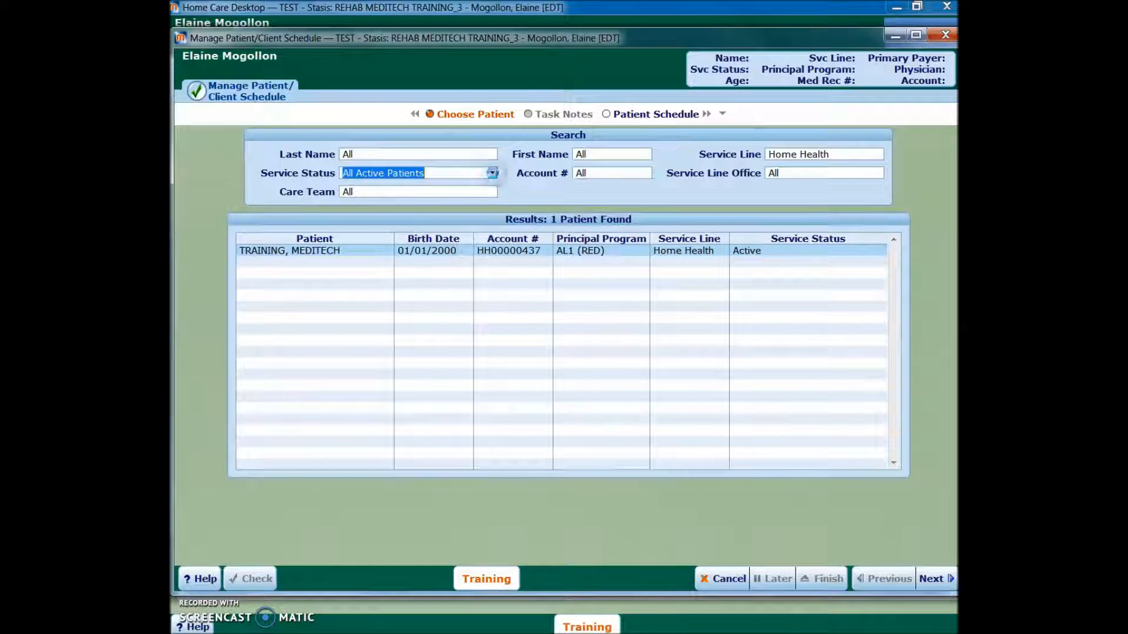
left_click(491, 174)
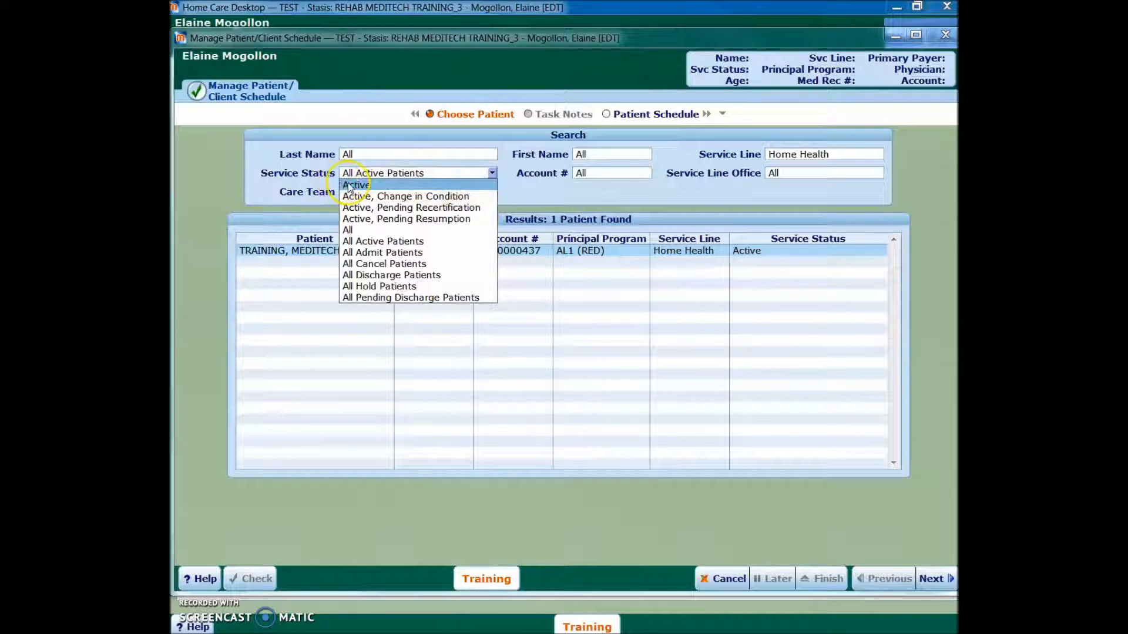
left_click(362, 232)
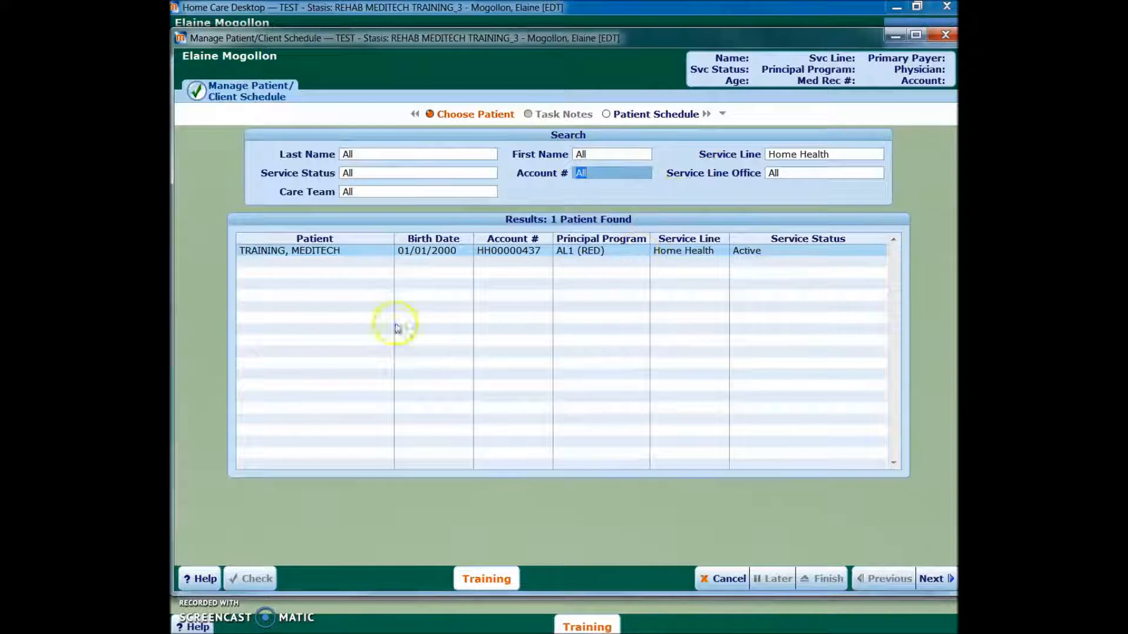
left_click(310, 252)
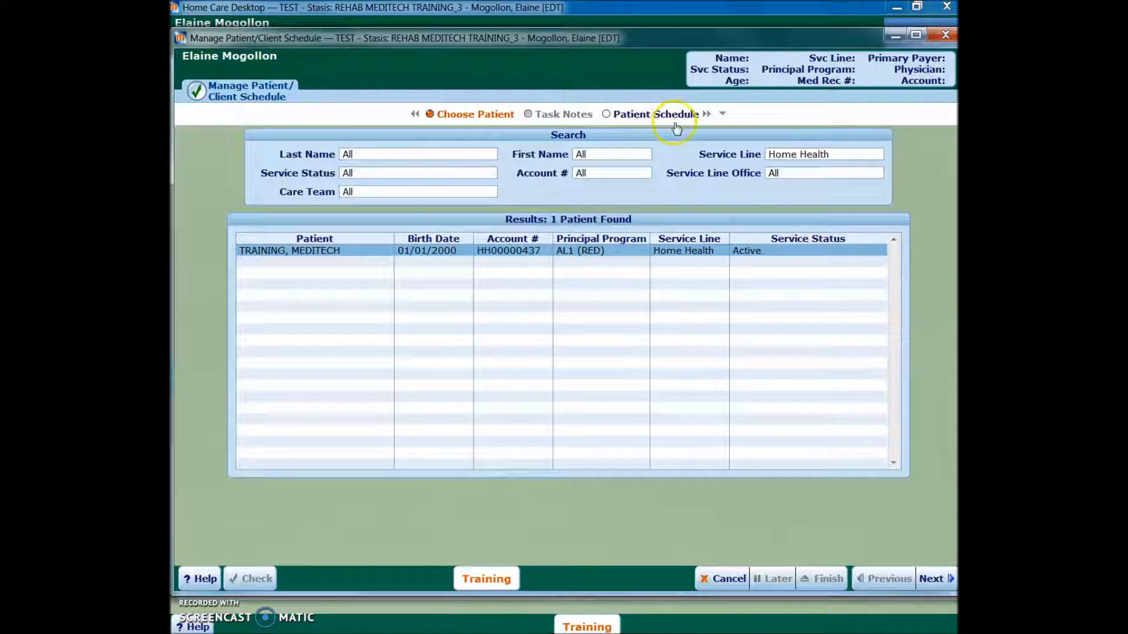
left_click(931, 579)
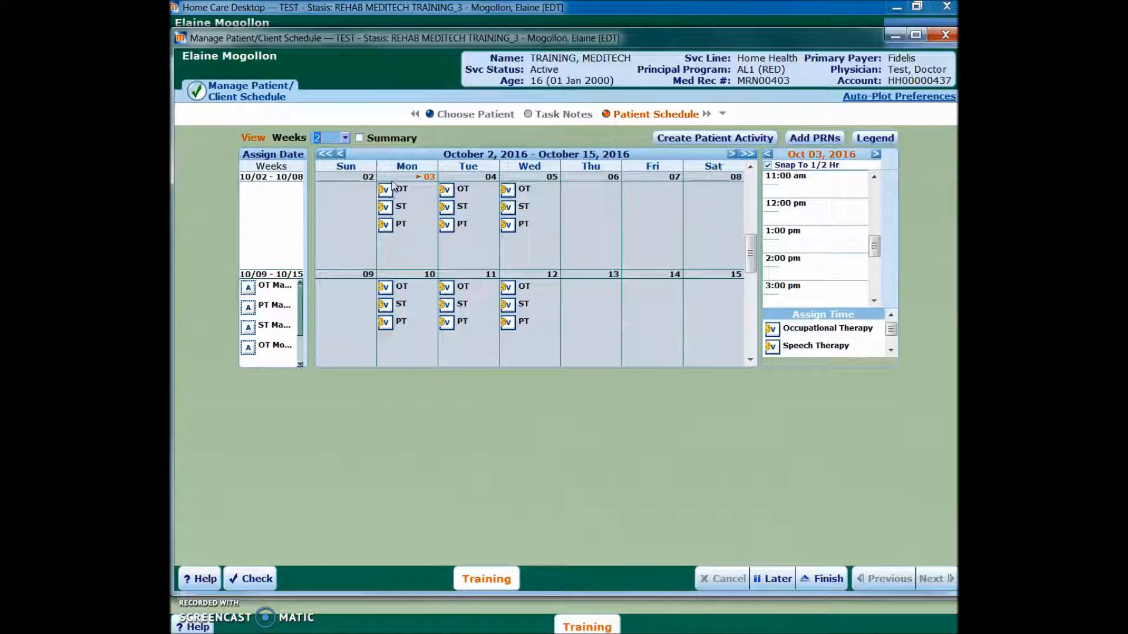
Assign the physical therapist as the employee for the PT visit on Monday, October 3, by entering the therapist's last name.
left_click(386, 226)
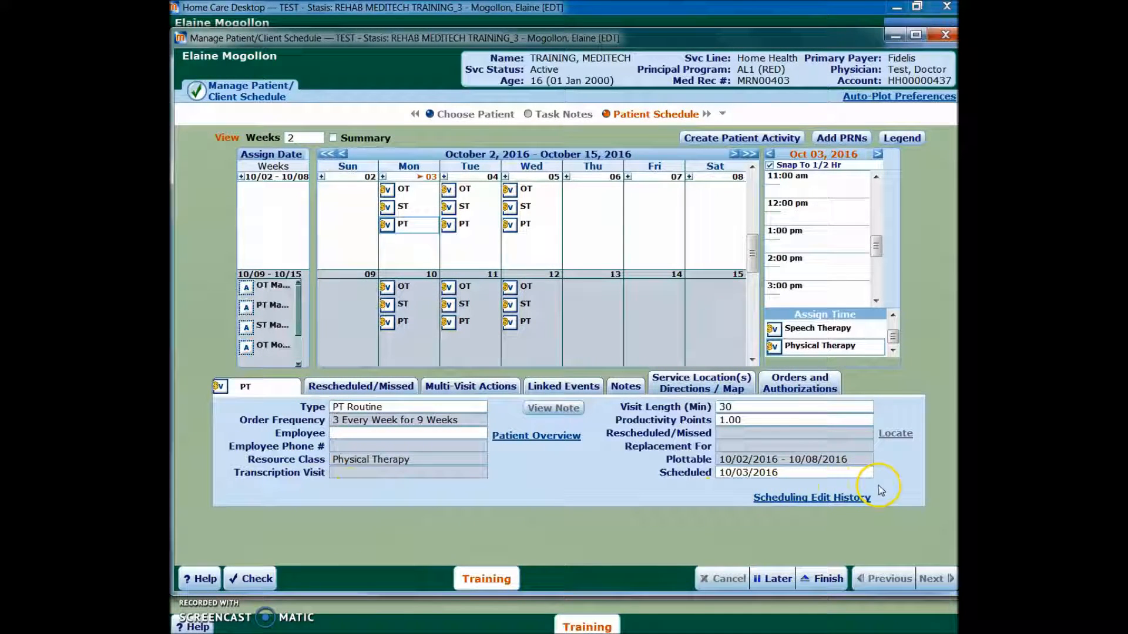
left_click(346, 436)
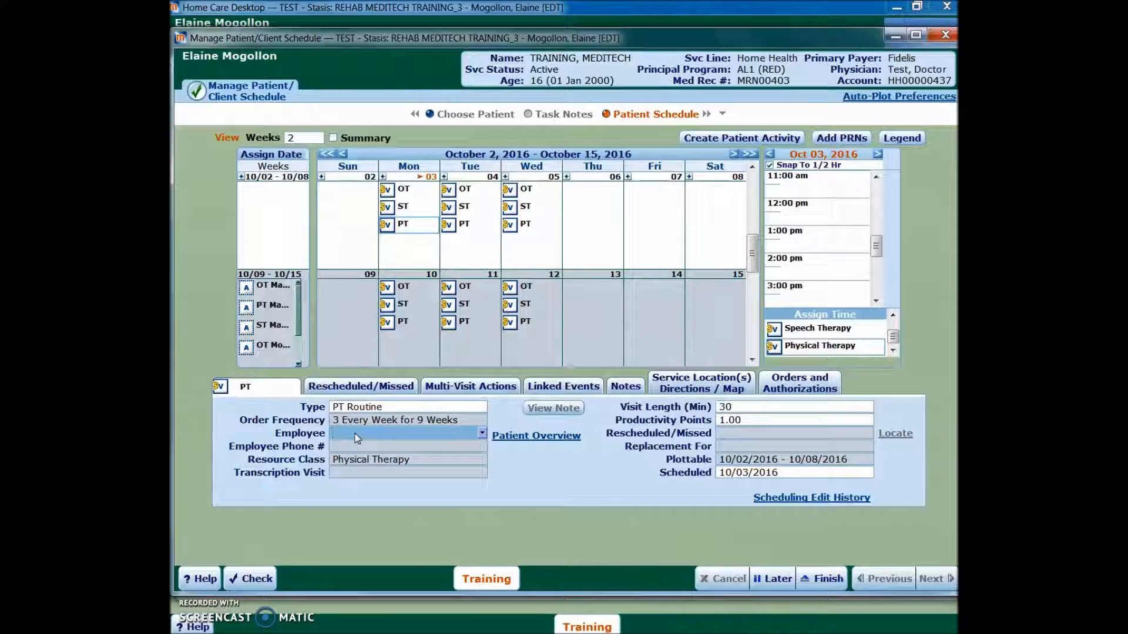
type("mog")
key("Return")
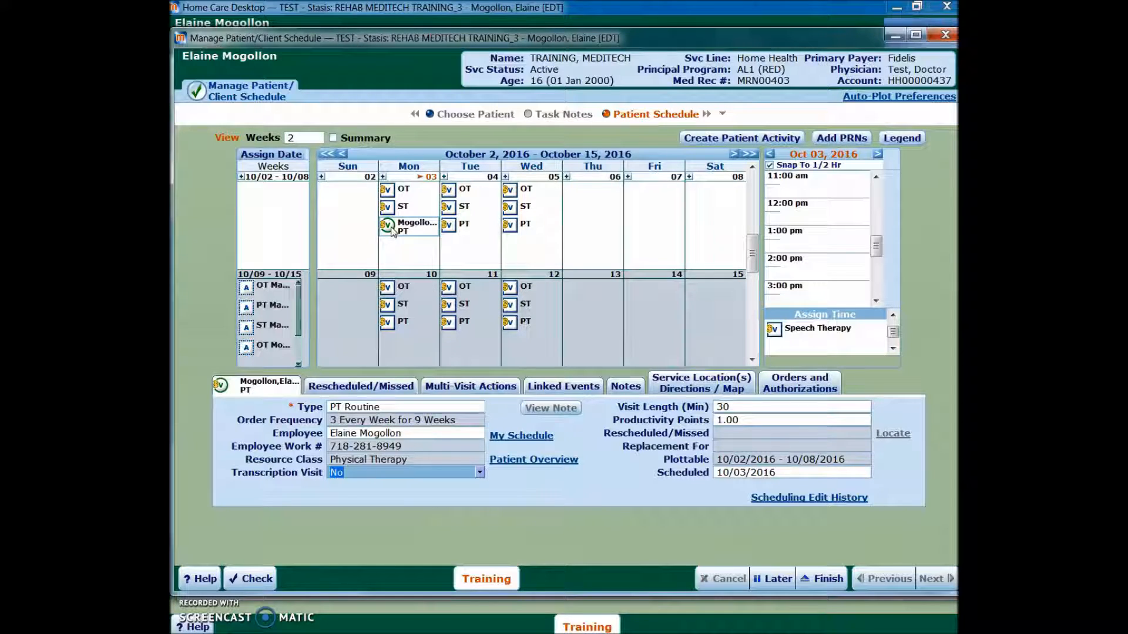
Set up an Assign Employee multi-visit action from the October 3 PT visit, with PT Routine as the visit type.
left_click(409, 227)
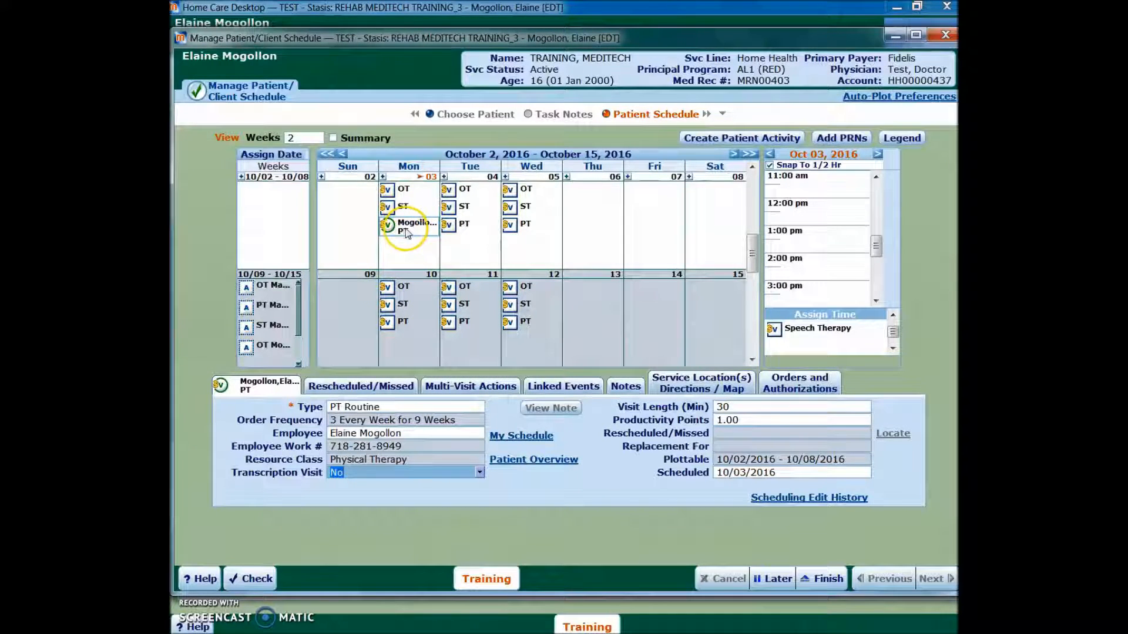
left_click(392, 387)
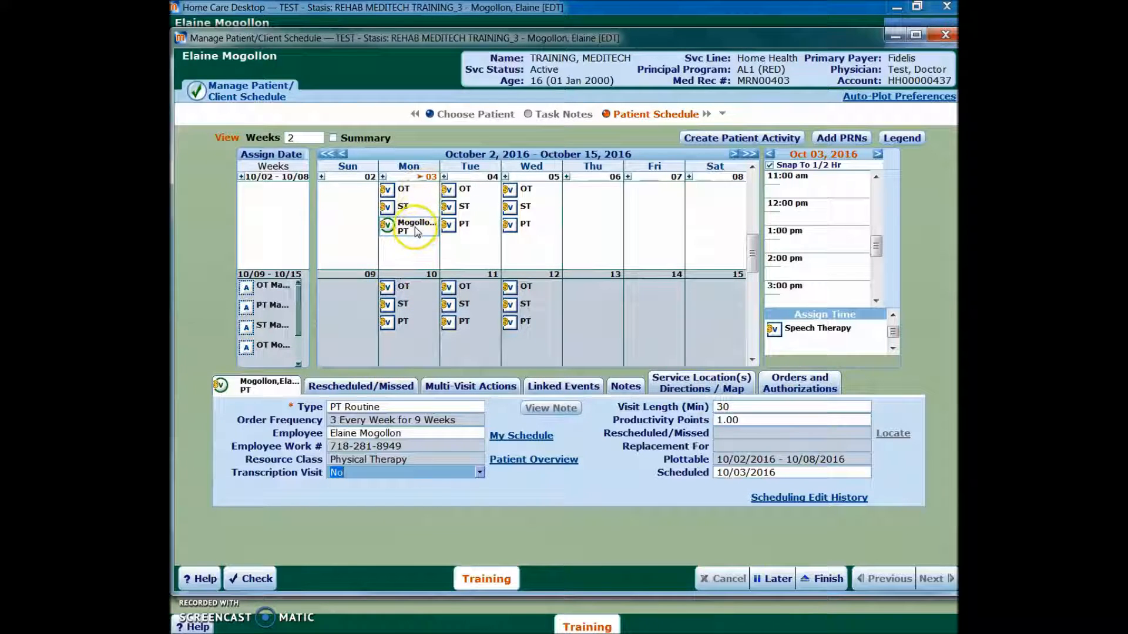
left_click(487, 388)
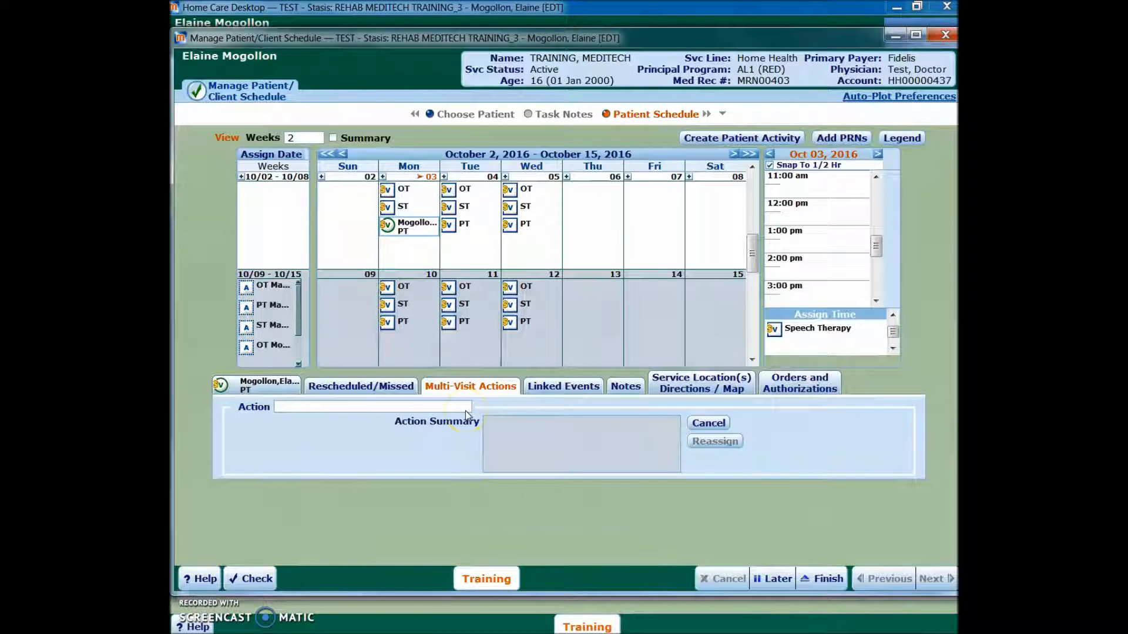
left_click(465, 408)
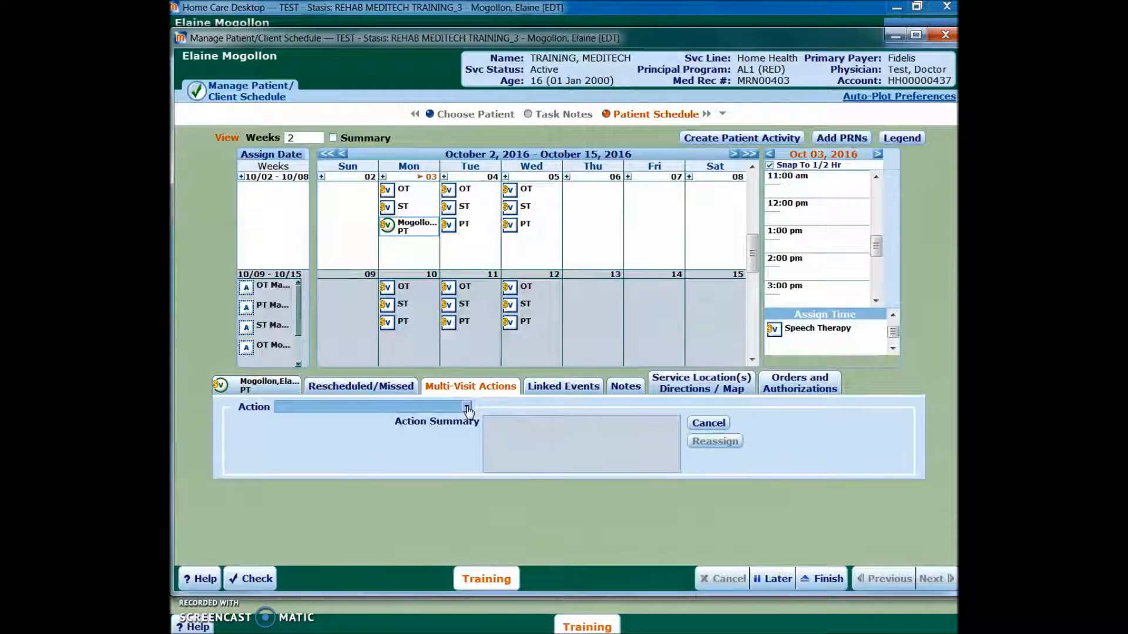
left_click(467, 409)
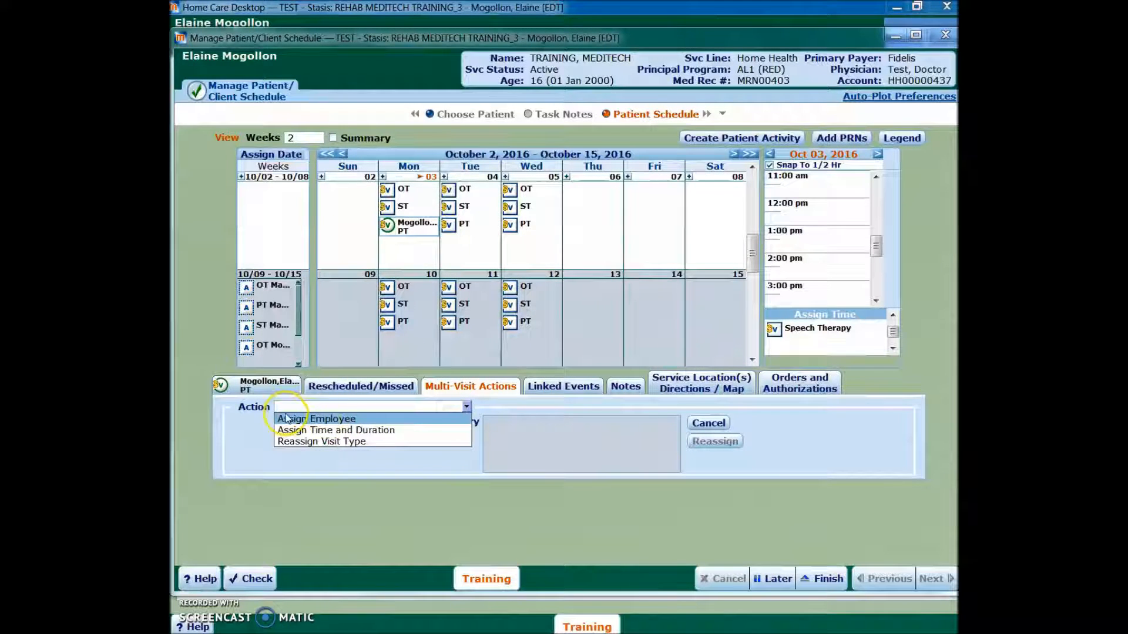
left_click(315, 421)
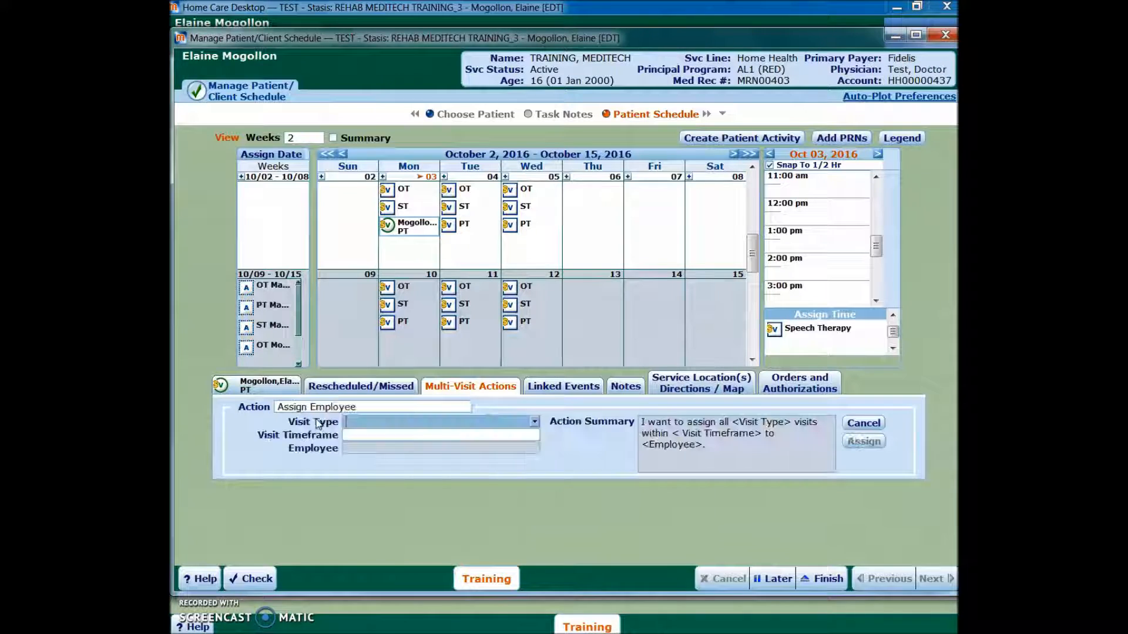
left_click(548, 423)
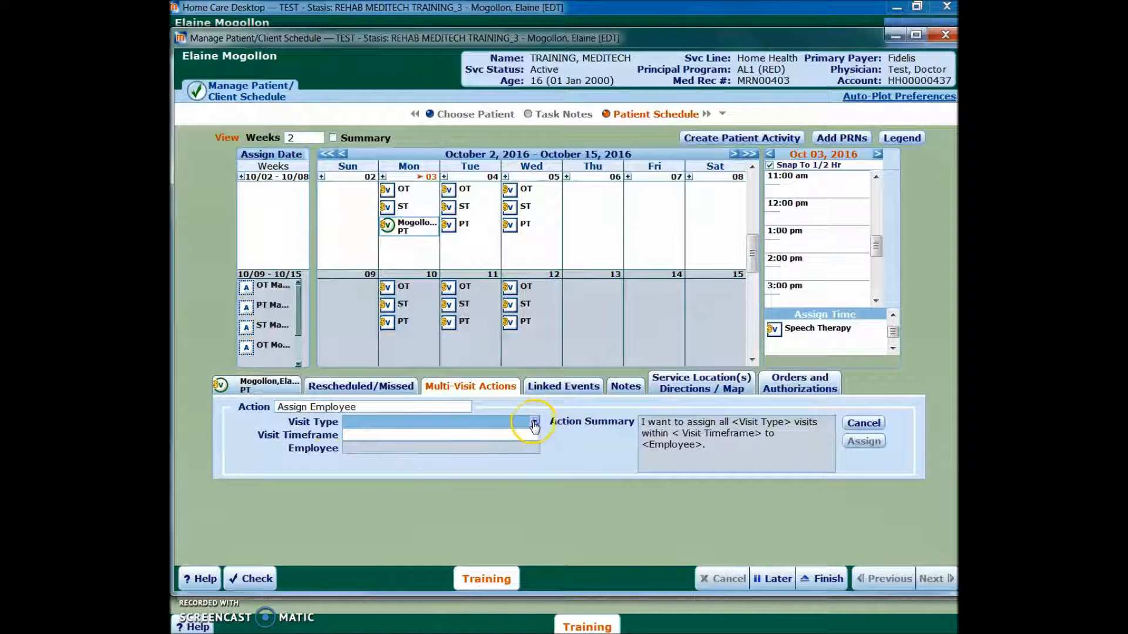
left_click(366, 449)
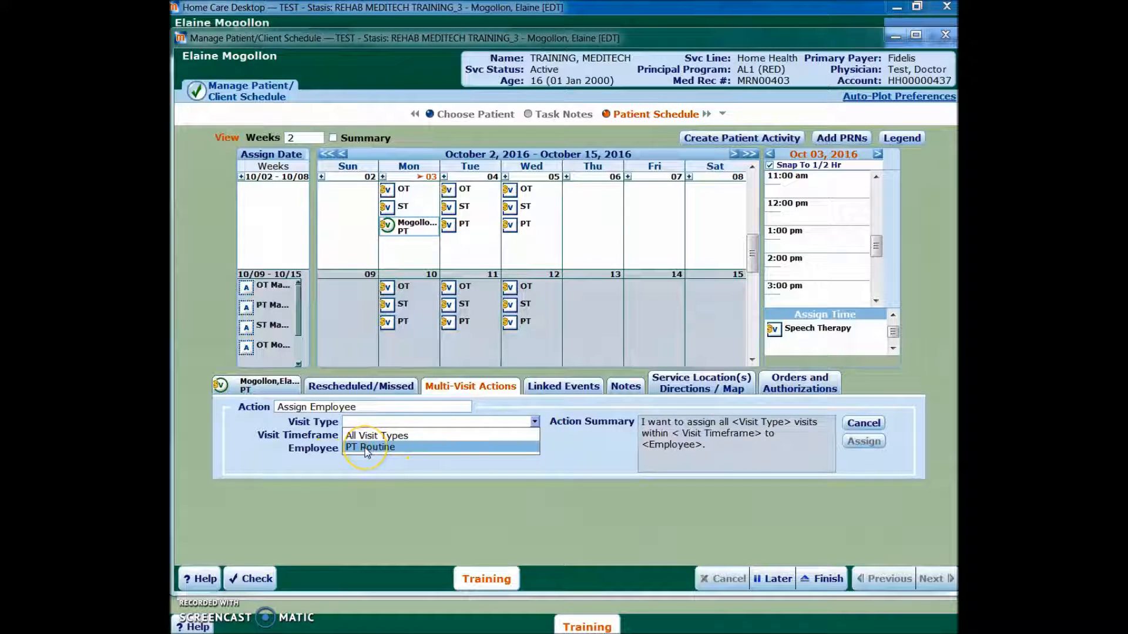
left_click(365, 449)
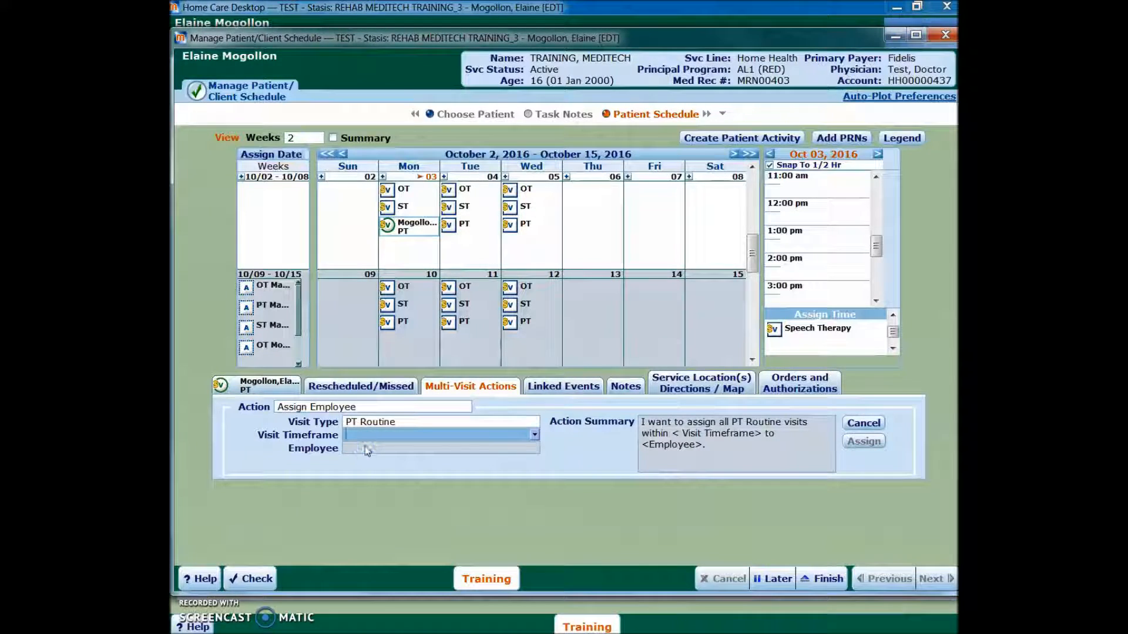
Assign the therapist by name to all visits in the timeframe Visit Order: Physical Therapy - PT Routine.
left_click(537, 436)
left_click(534, 437)
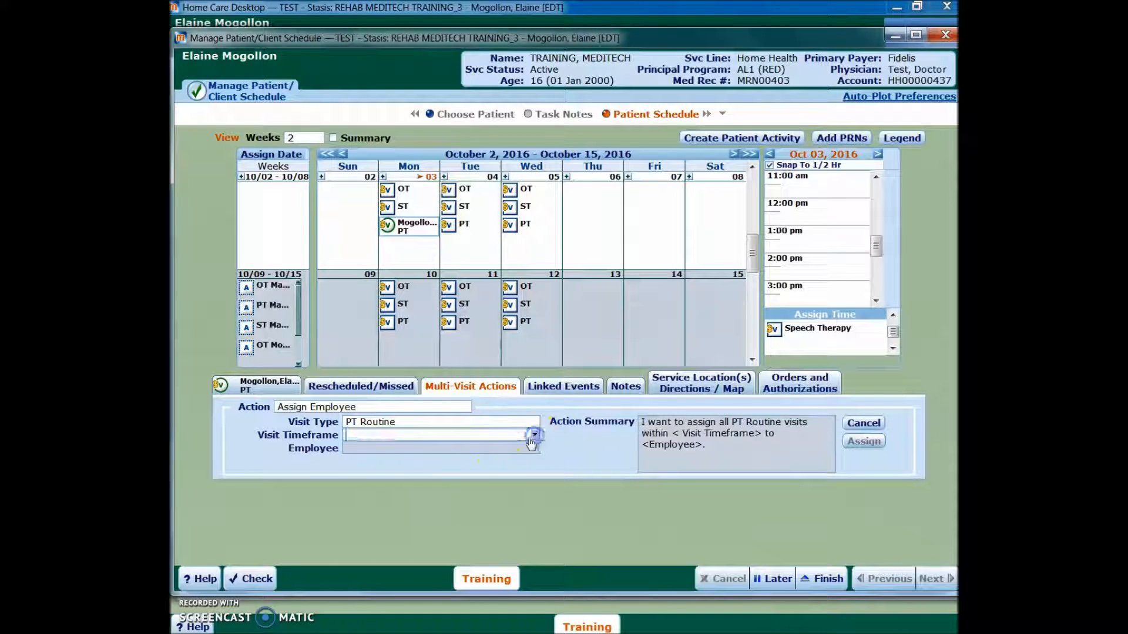
left_click(515, 461)
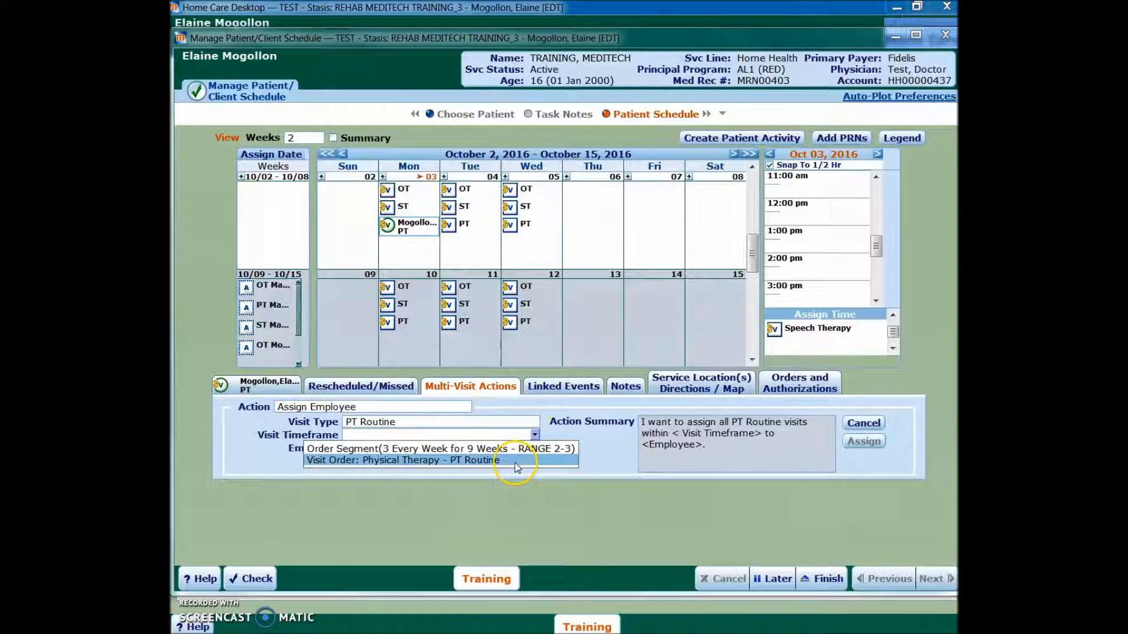
left_click(446, 462)
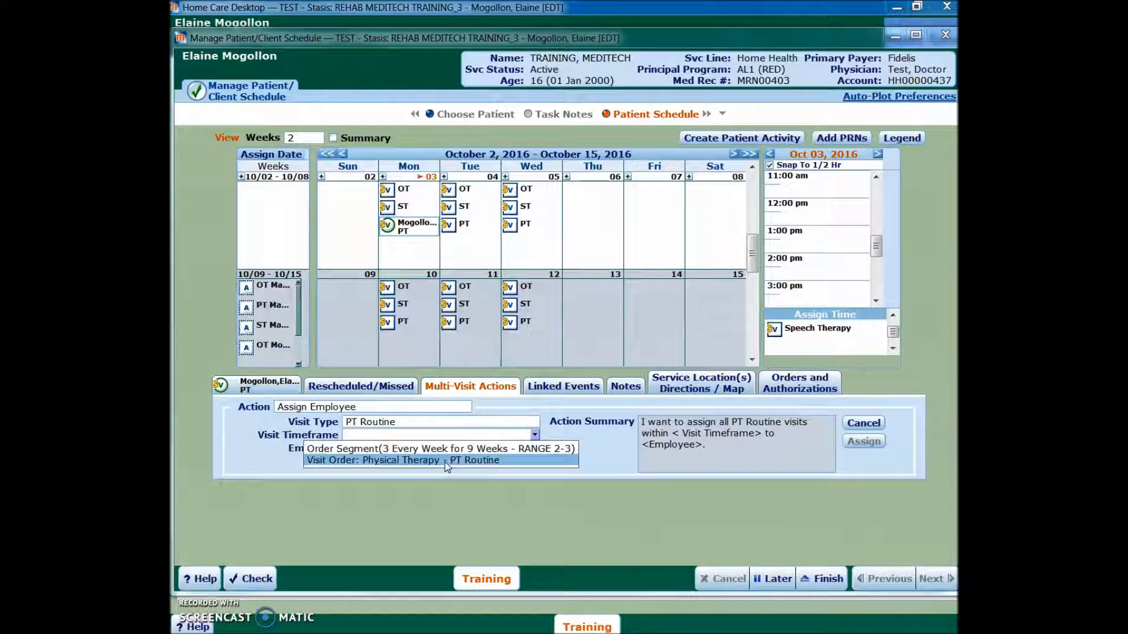
left_click(445, 461)
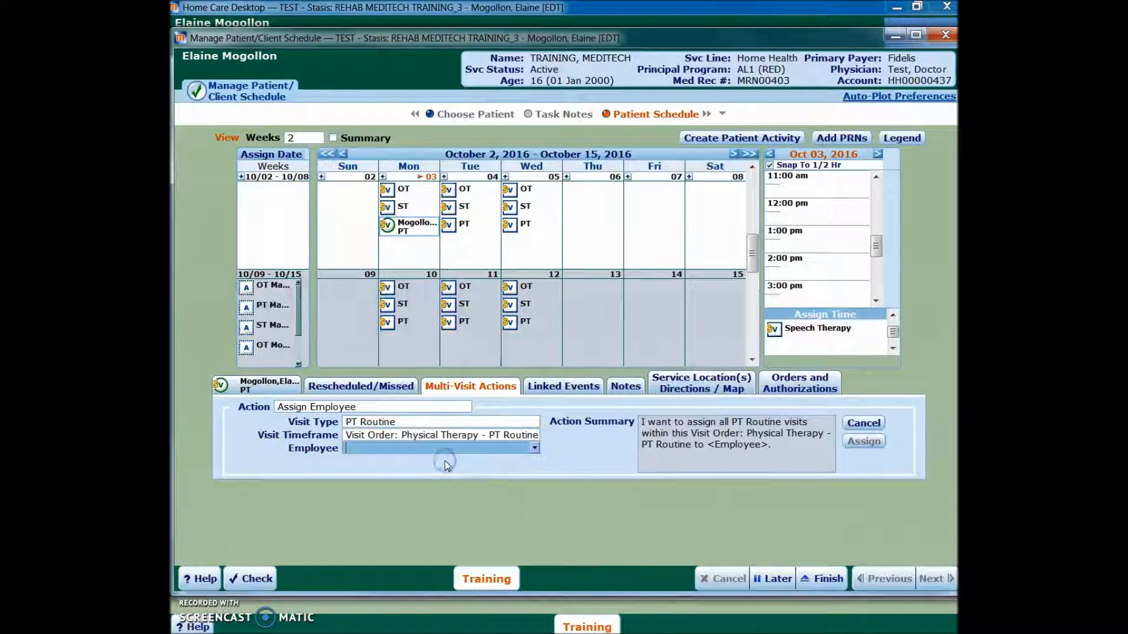
type("mog")
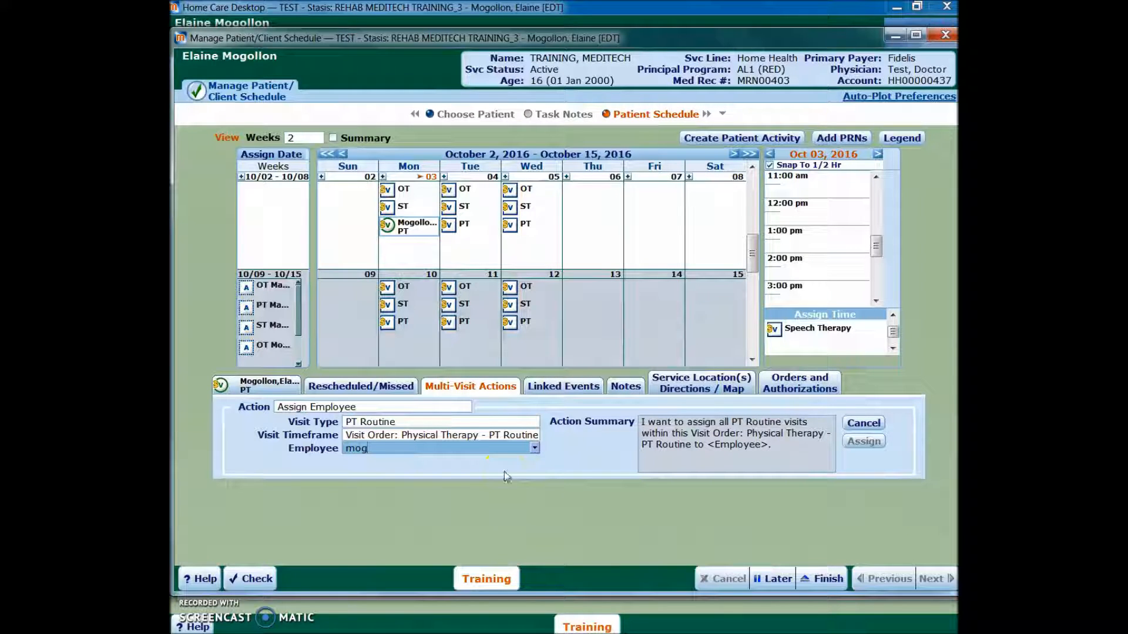
left_click(482, 453)
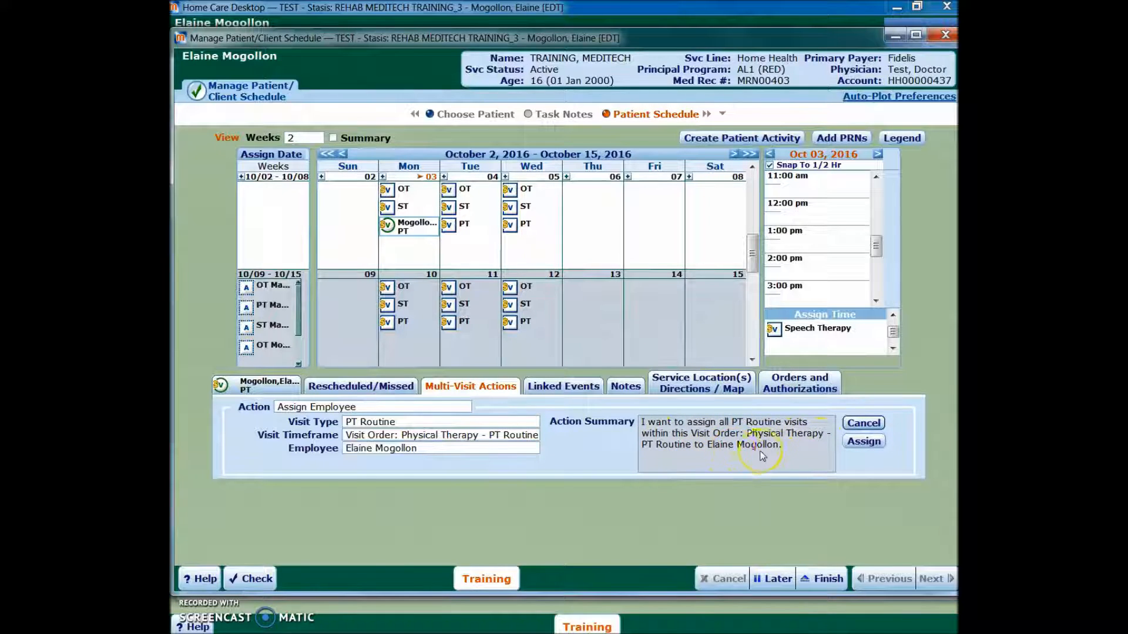
left_click(861, 445)
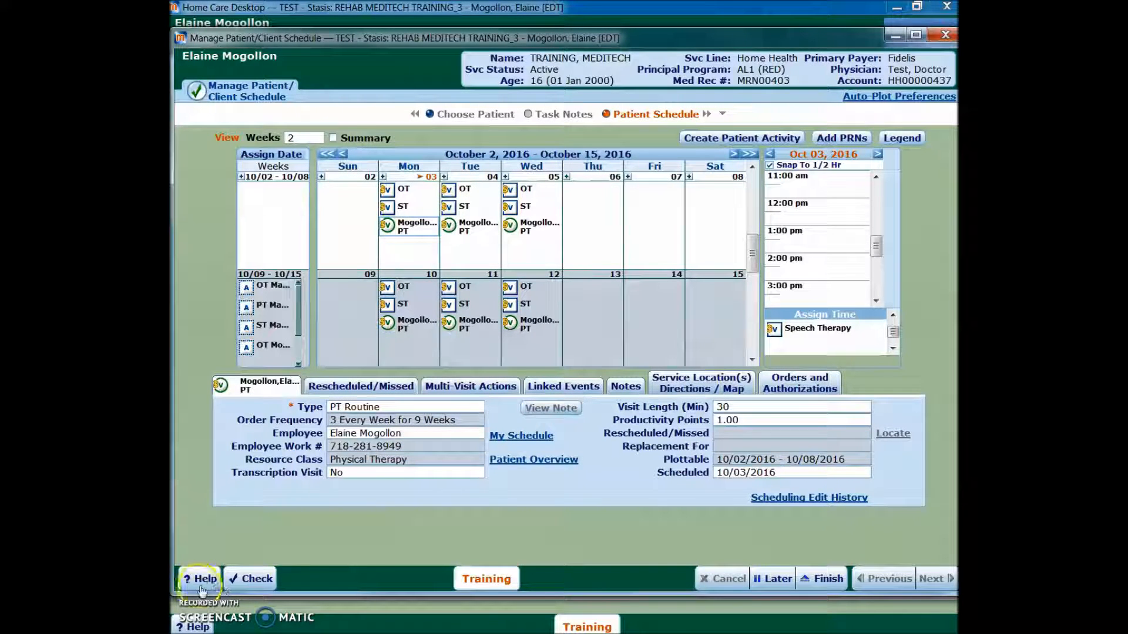
left_click(205, 580)
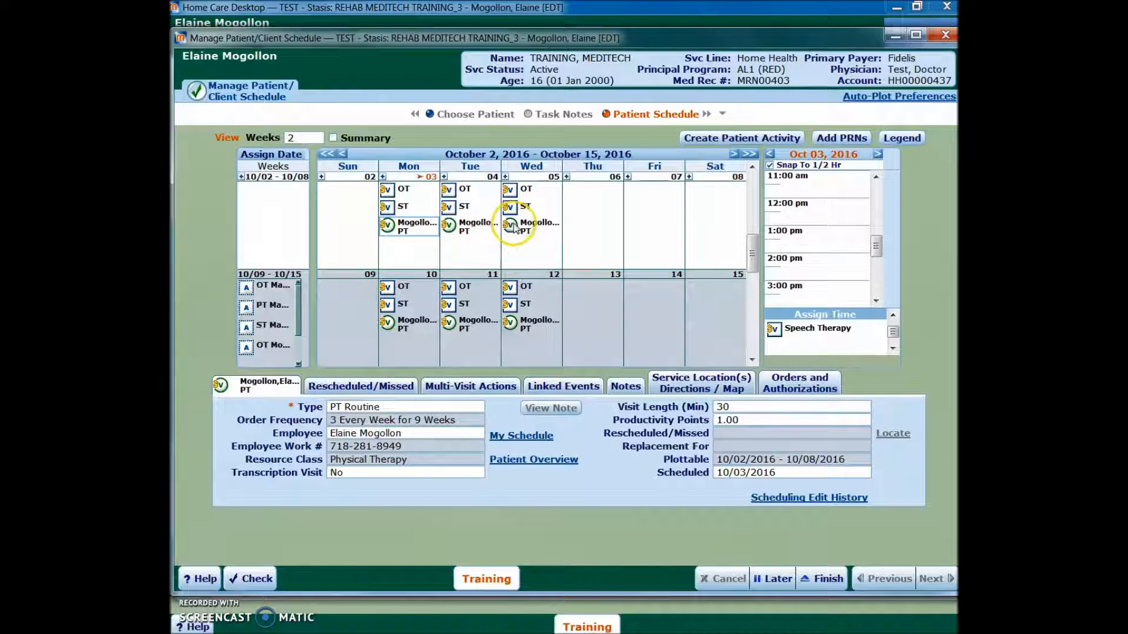
Open the Auto-Plot Preferences and add Physical Therapy as a resource class for the visits per week schedule.
left_click(878, 101)
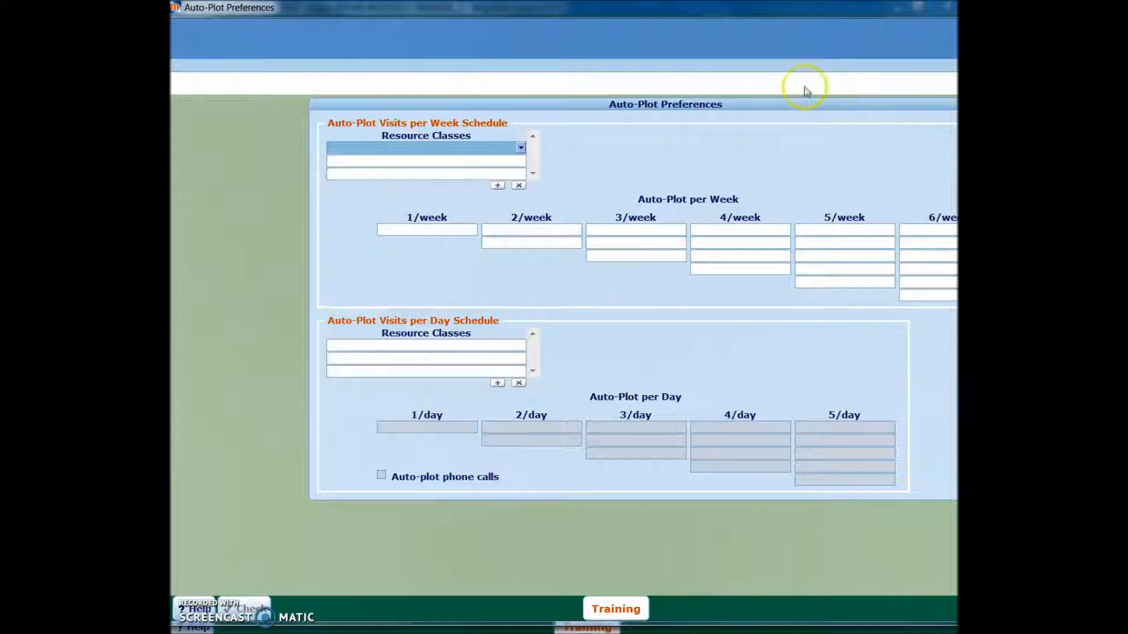
left_click(522, 153)
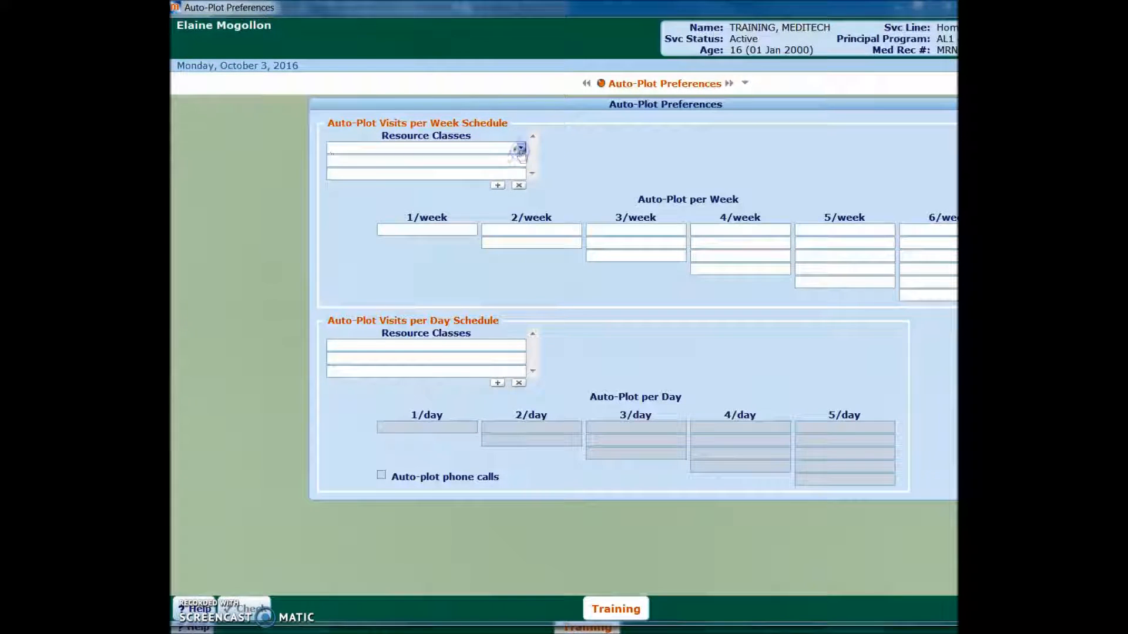
left_click(331, 206)
left_click(353, 244)
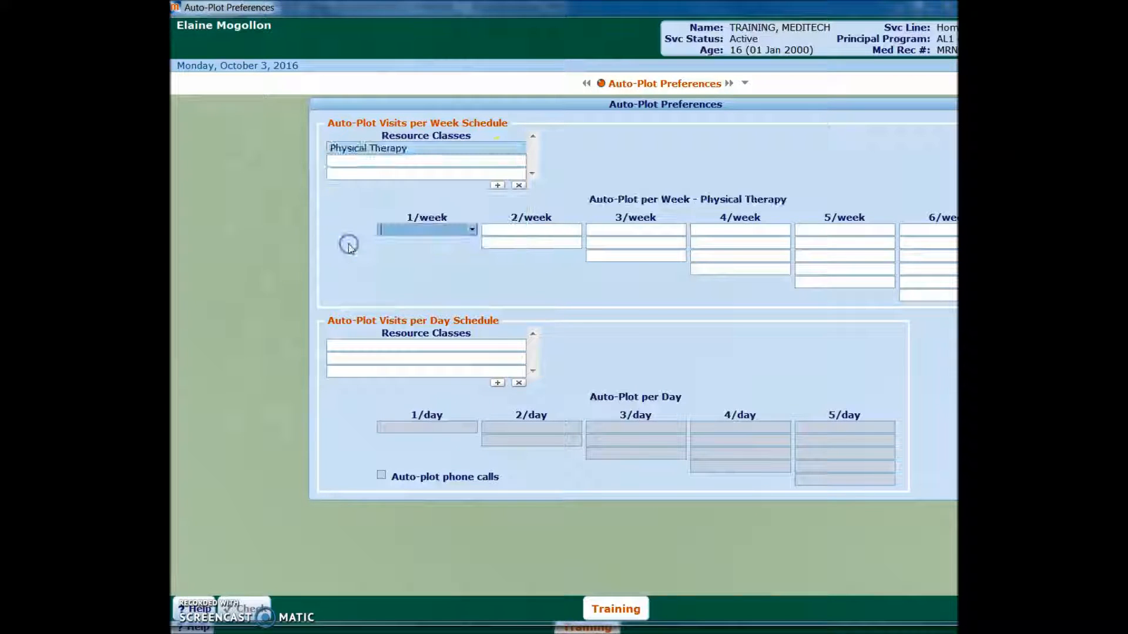
Set the Physical Therapy auto-plot days for 3/week to Monday, Wednesday and Friday.
left_click(665, 233)
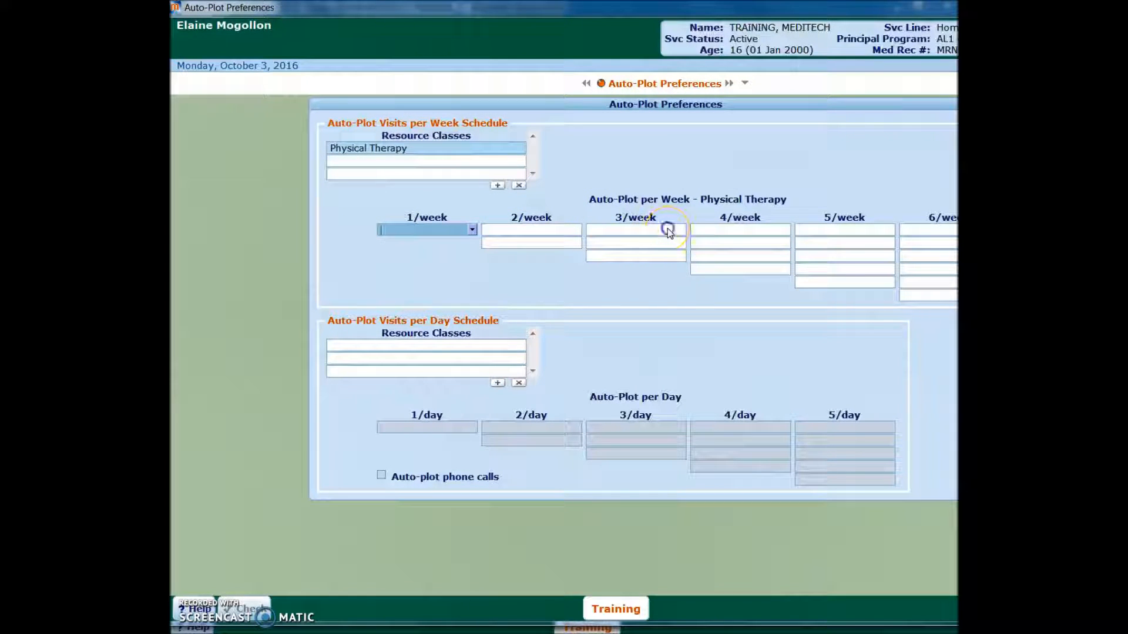
left_click(679, 230)
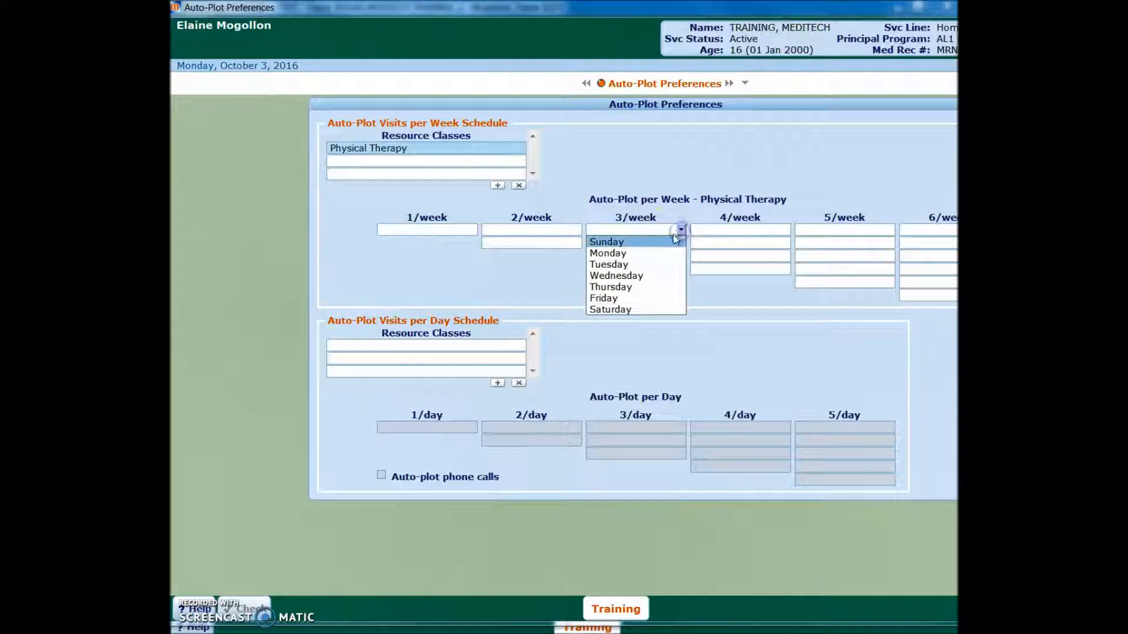
left_click(639, 253)
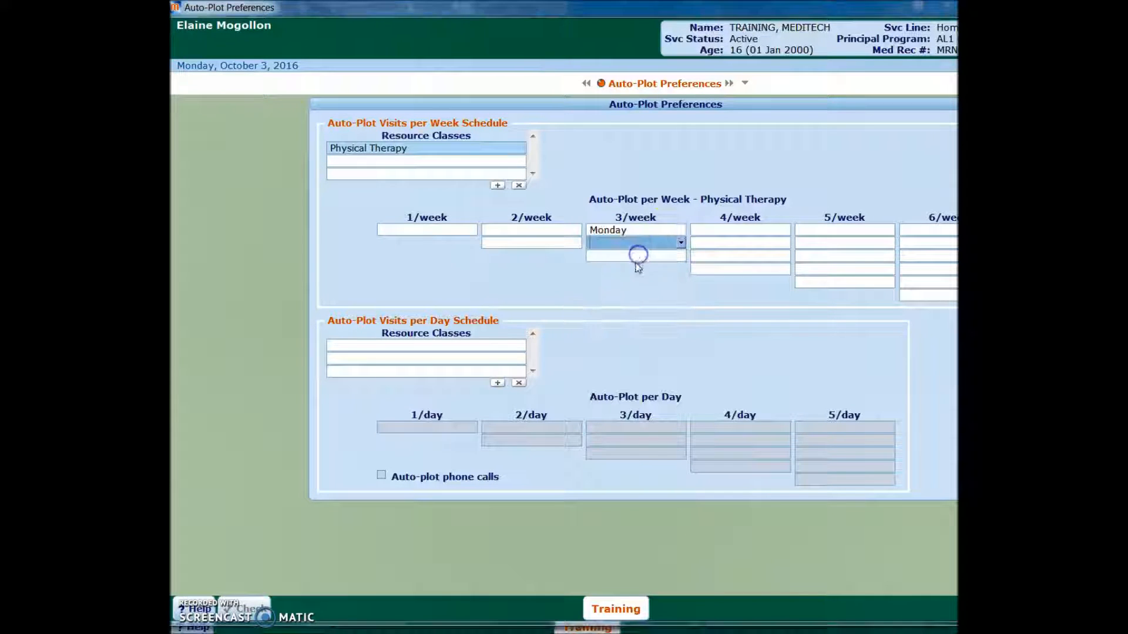
left_click(680, 242)
left_click(627, 291)
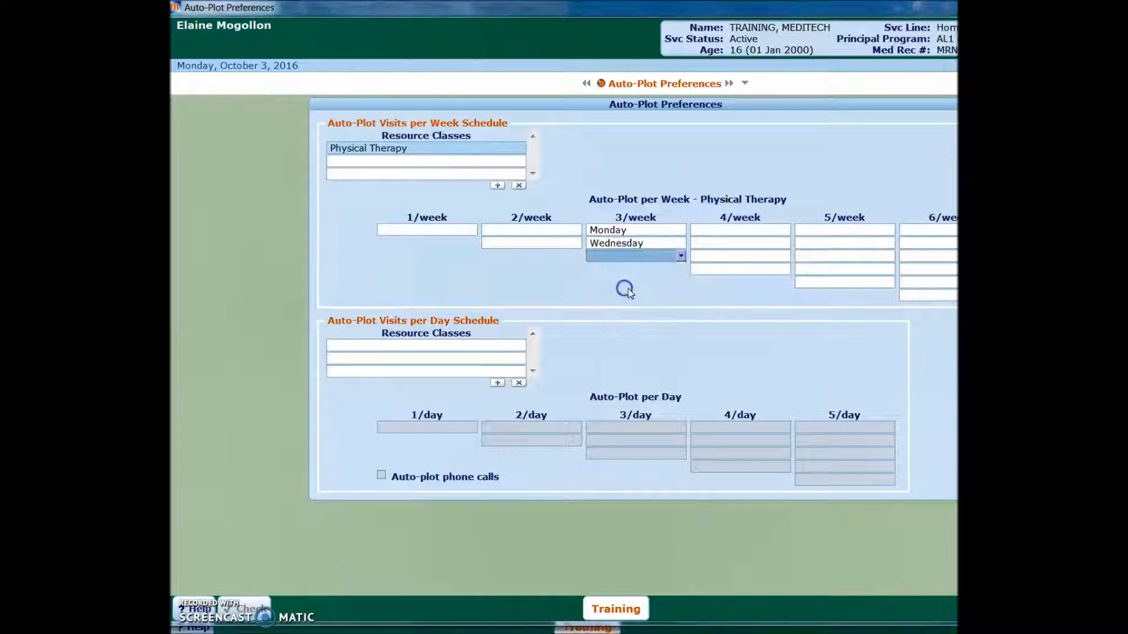
left_click(680, 255)
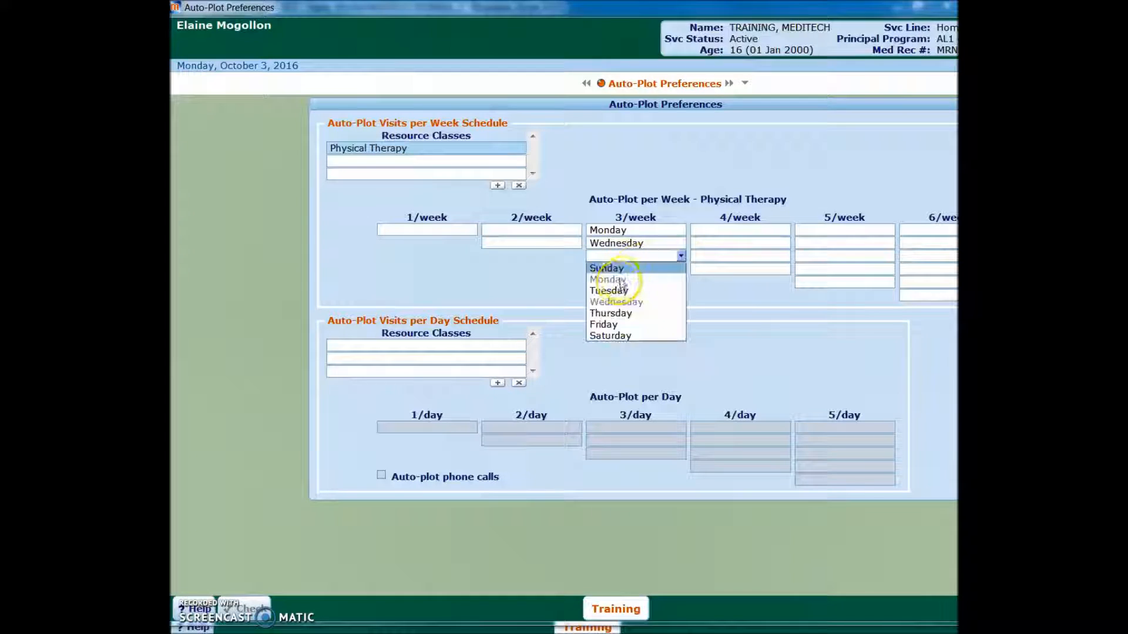
left_click(614, 323)
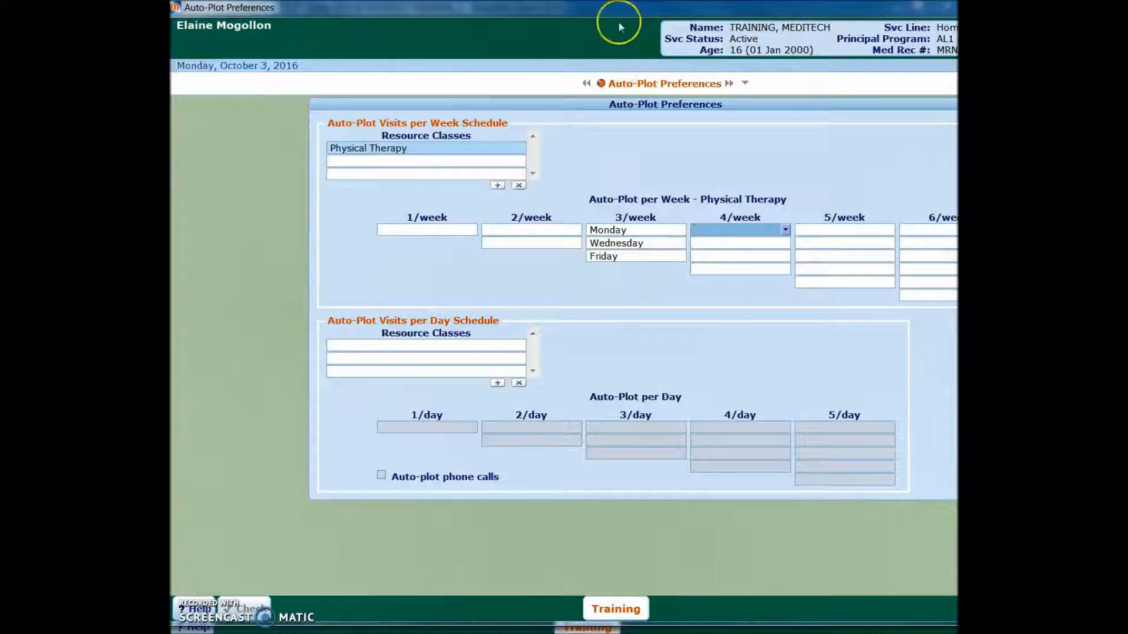
Save the auto-plot preferences and apply them to the patient's schedule.
left_click_drag(624, 8, 470, 10)
left_click(877, 605)
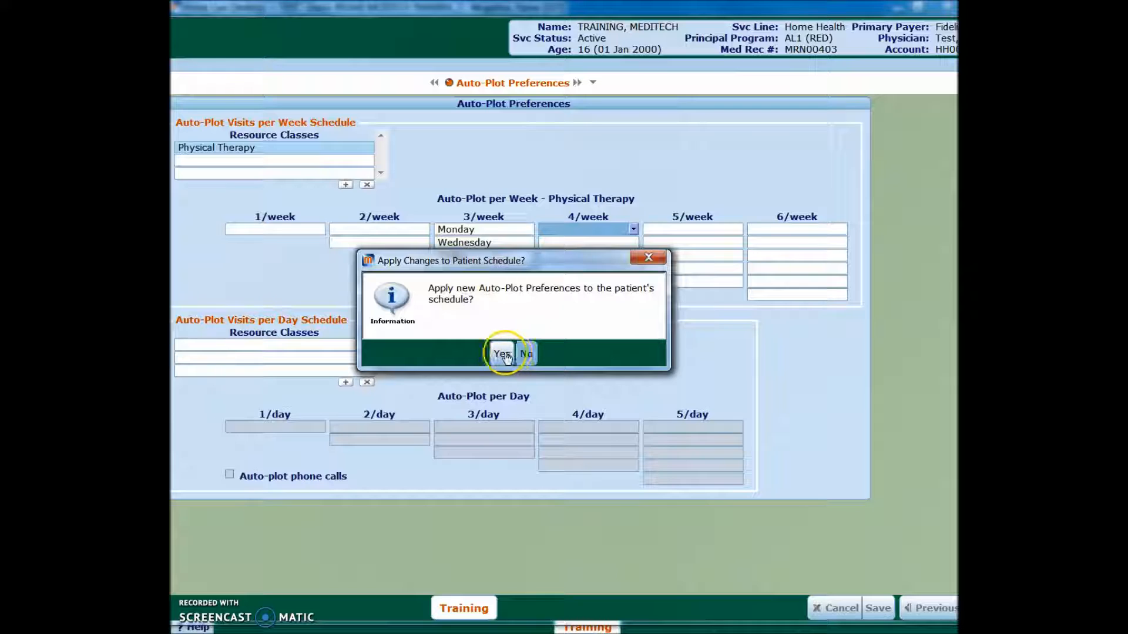
left_click(503, 354)
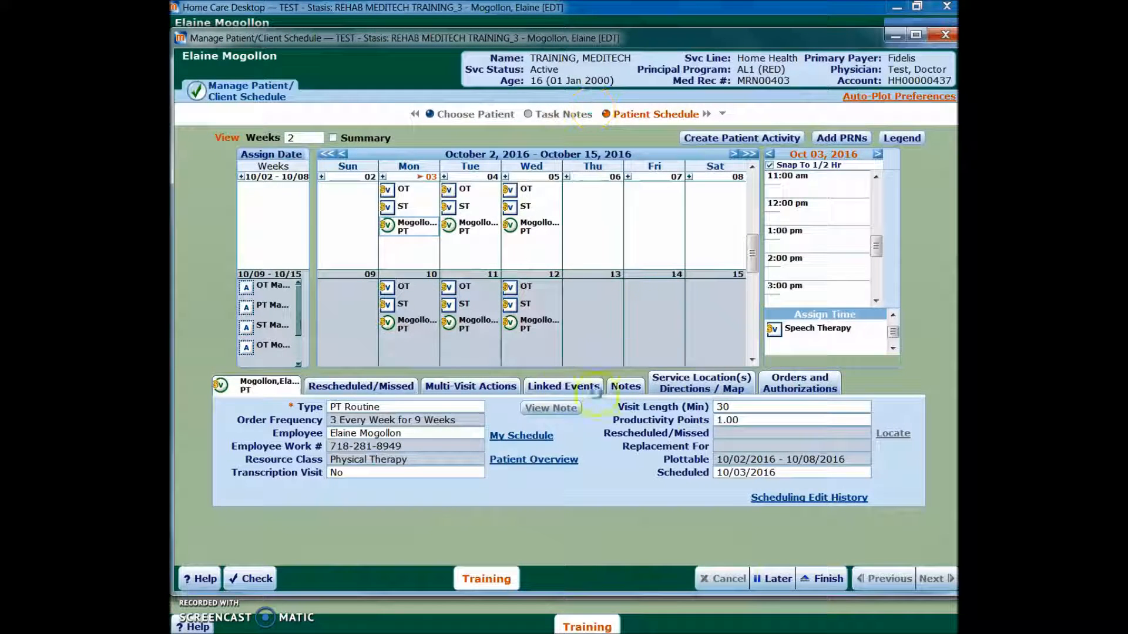
Examine the days of the PT visits in the calendar weeks from October 9 to 22 and return to the week of October 2.
left_click(533, 323)
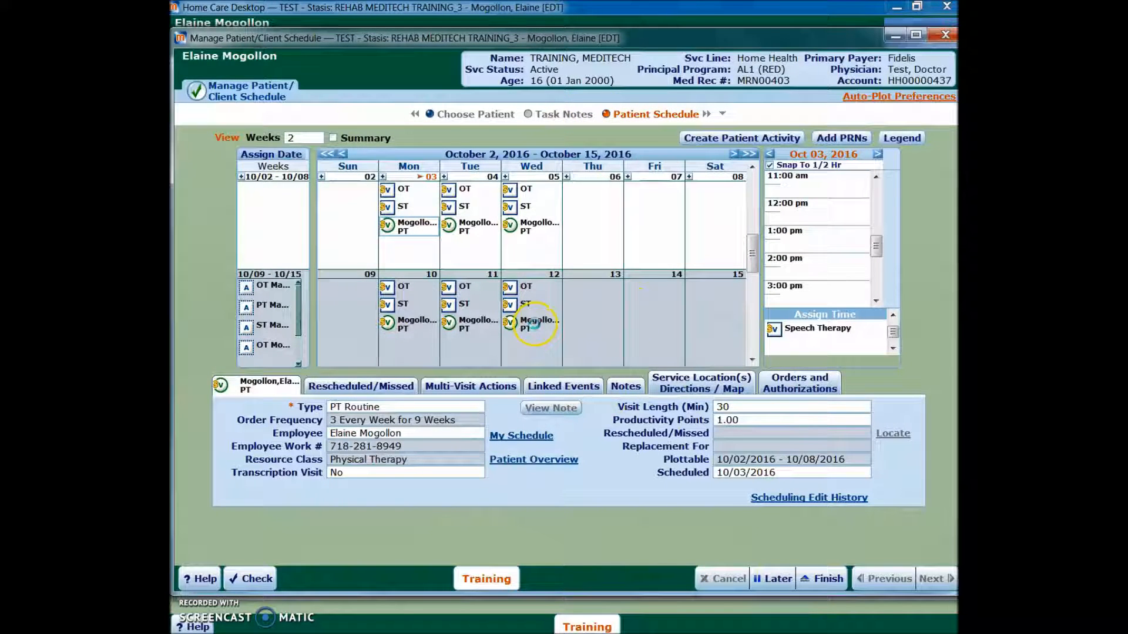
left_click_drag(533, 326, 667, 311)
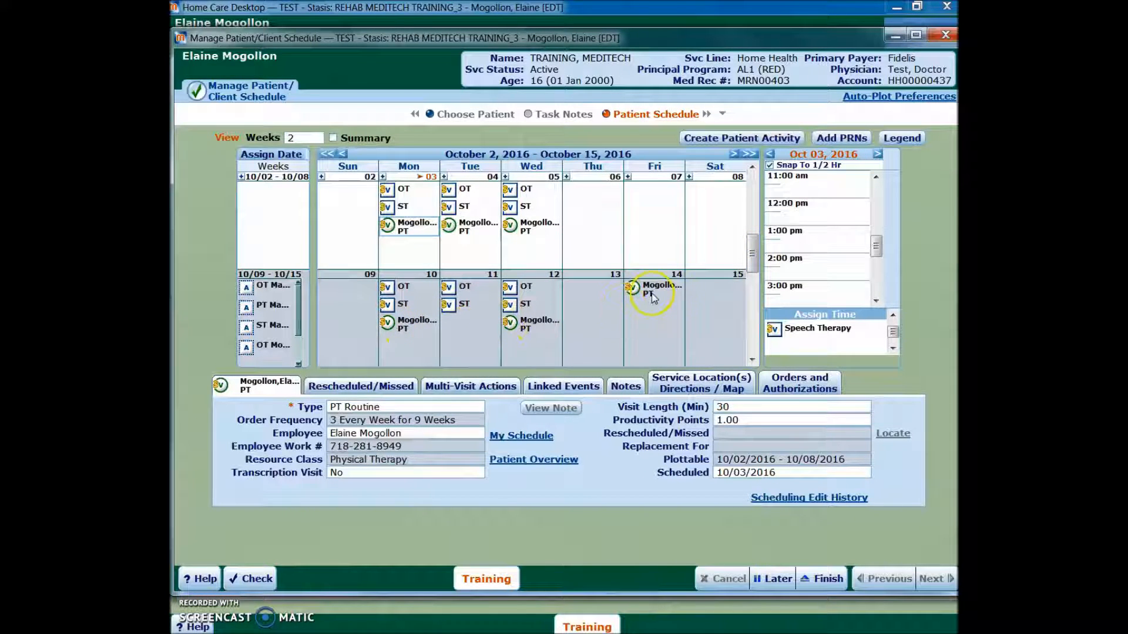
left_click(754, 360)
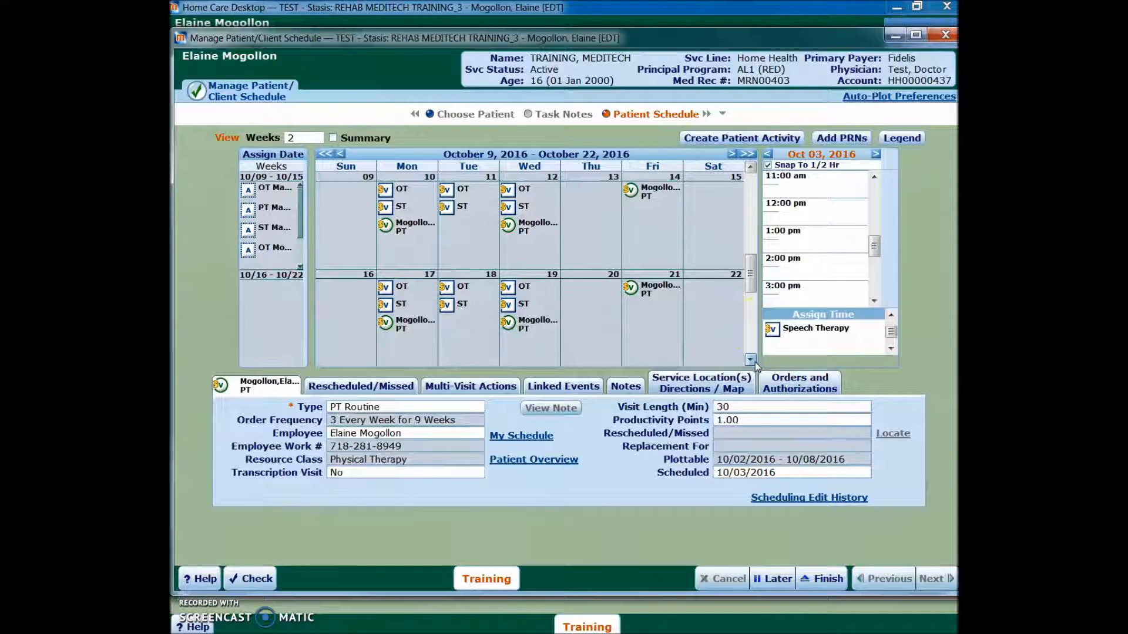
left_click_drag(748, 281, 743, 197)
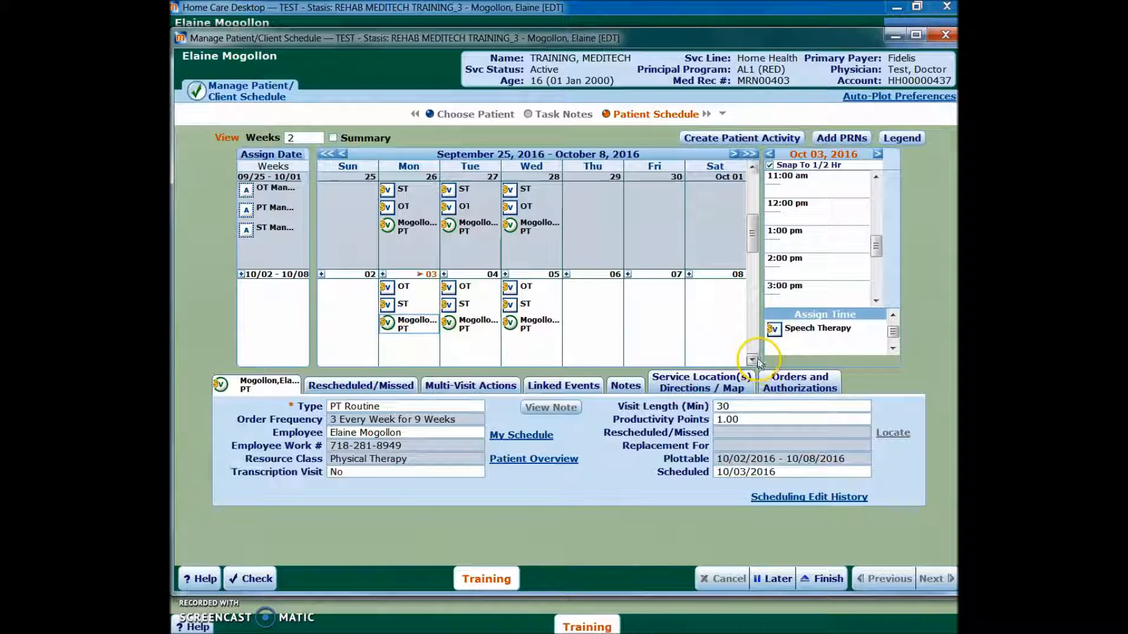
left_click(446, 326)
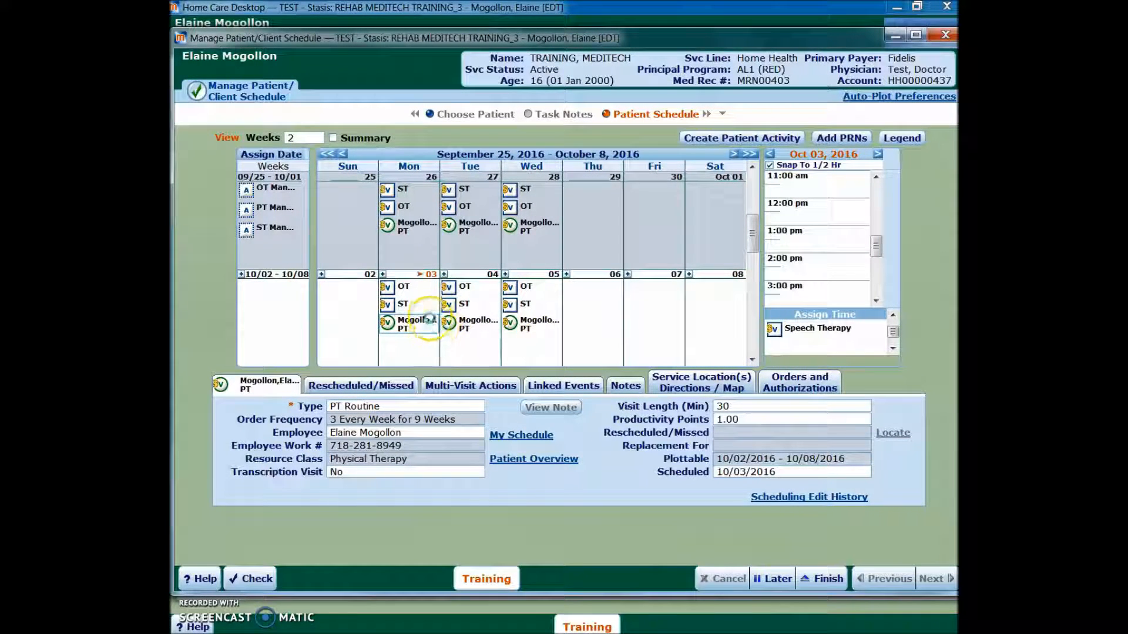
left_click(407, 234)
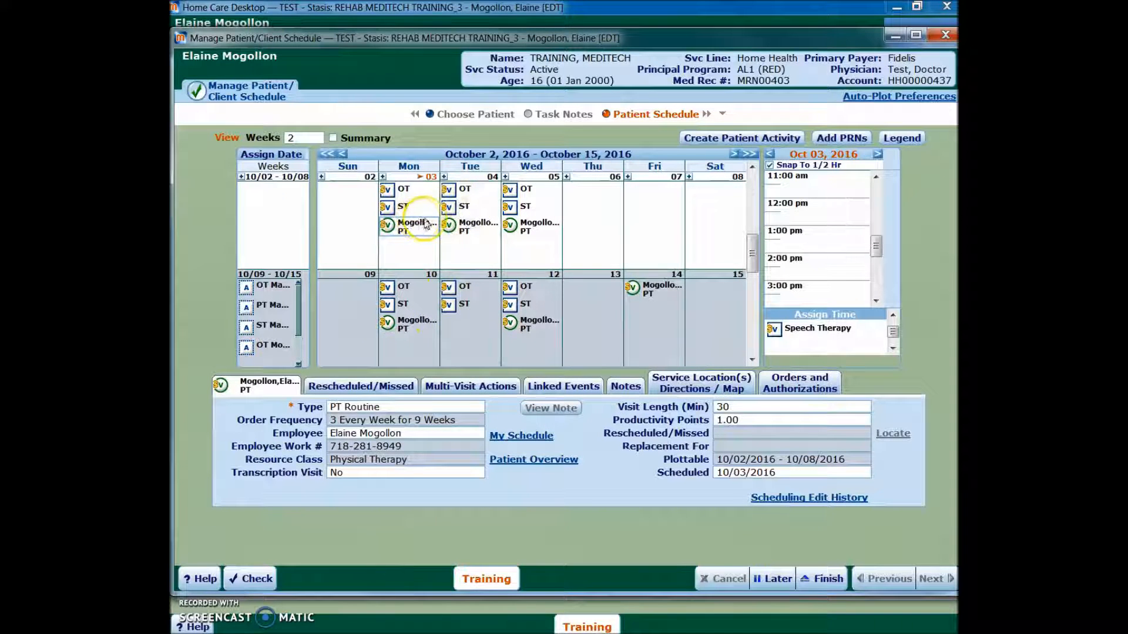
Move the PT visit on Tuesday, October 4 to Friday, October 7, and the Wednesday, October 5 one to Thursday, October 6.
left_click(463, 230)
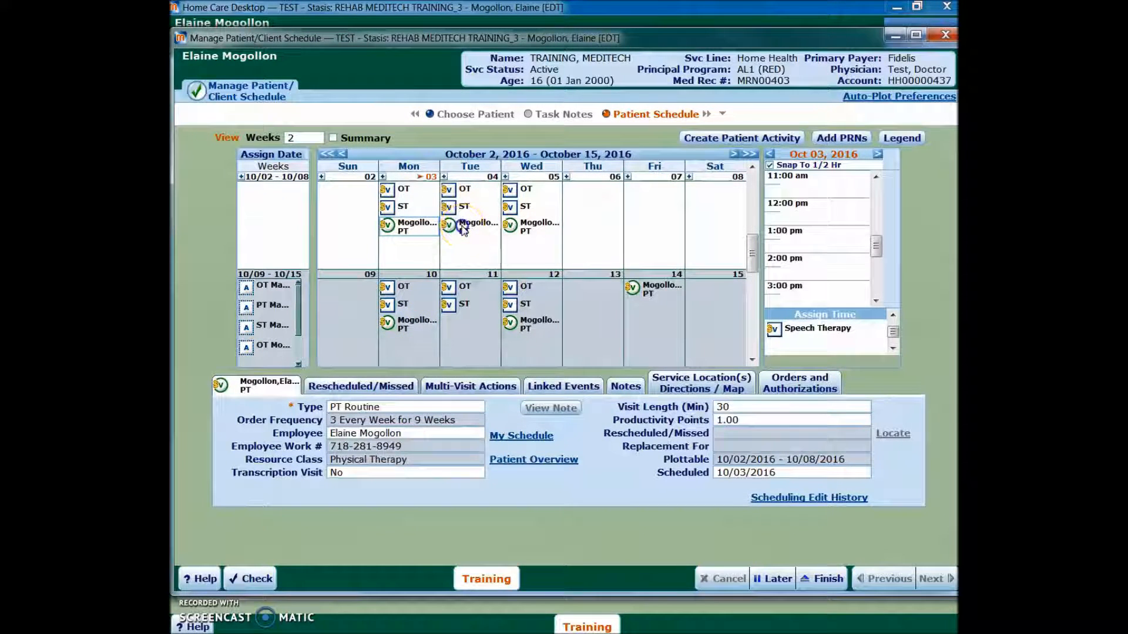
left_click(656, 212)
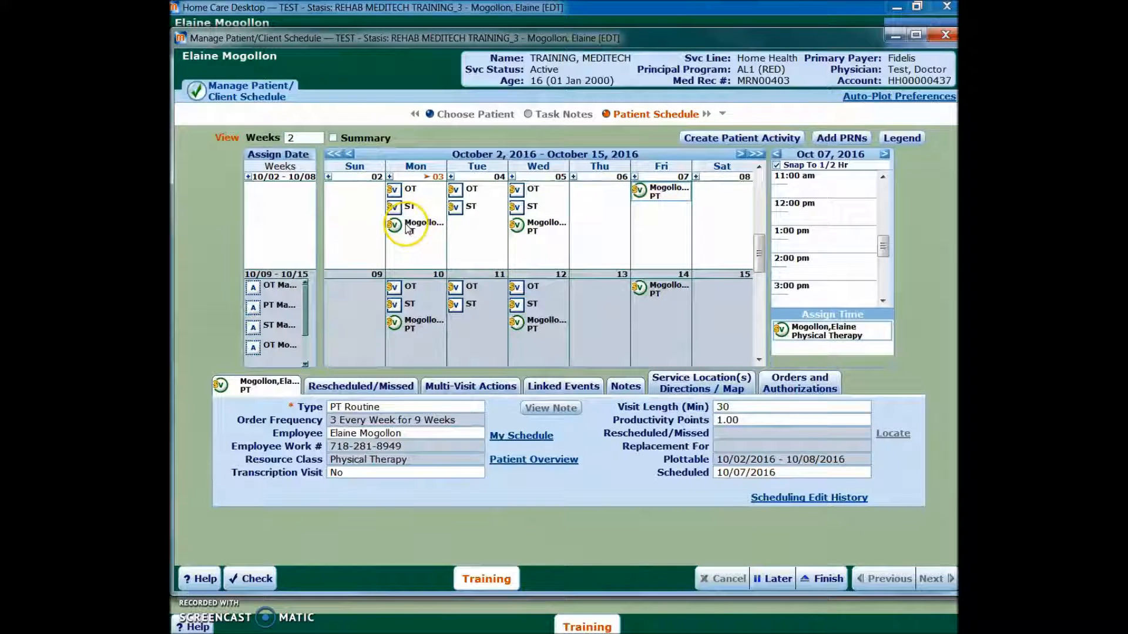
left_click(522, 226)
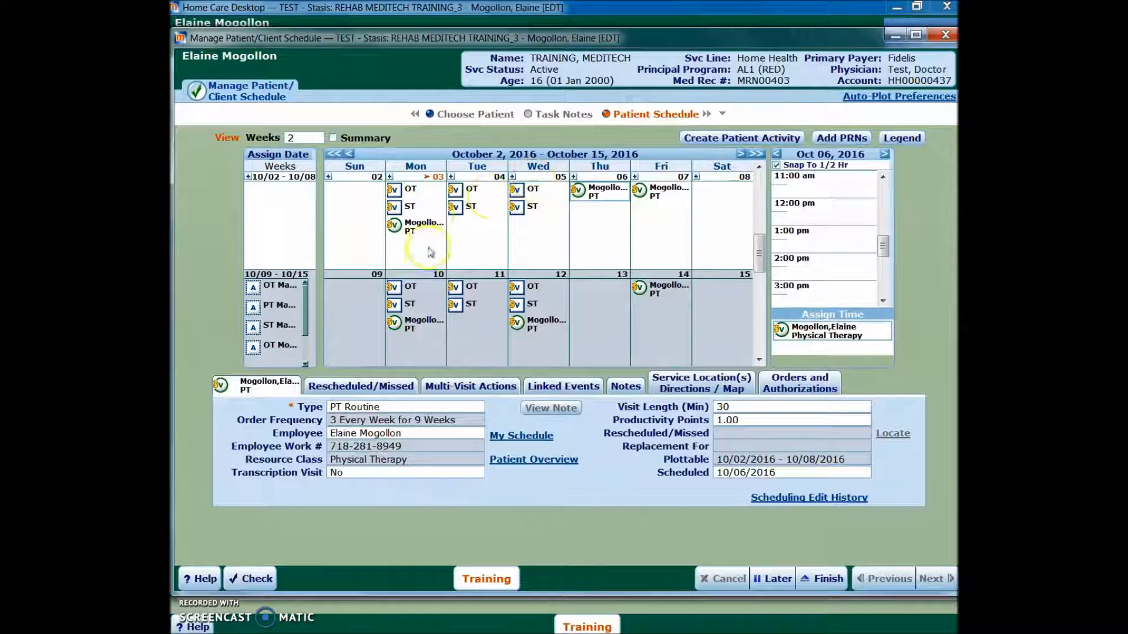
Try to move the Monday, October 3 PT visit outside its plottable week, to Sunday, October 9.
left_click(418, 226)
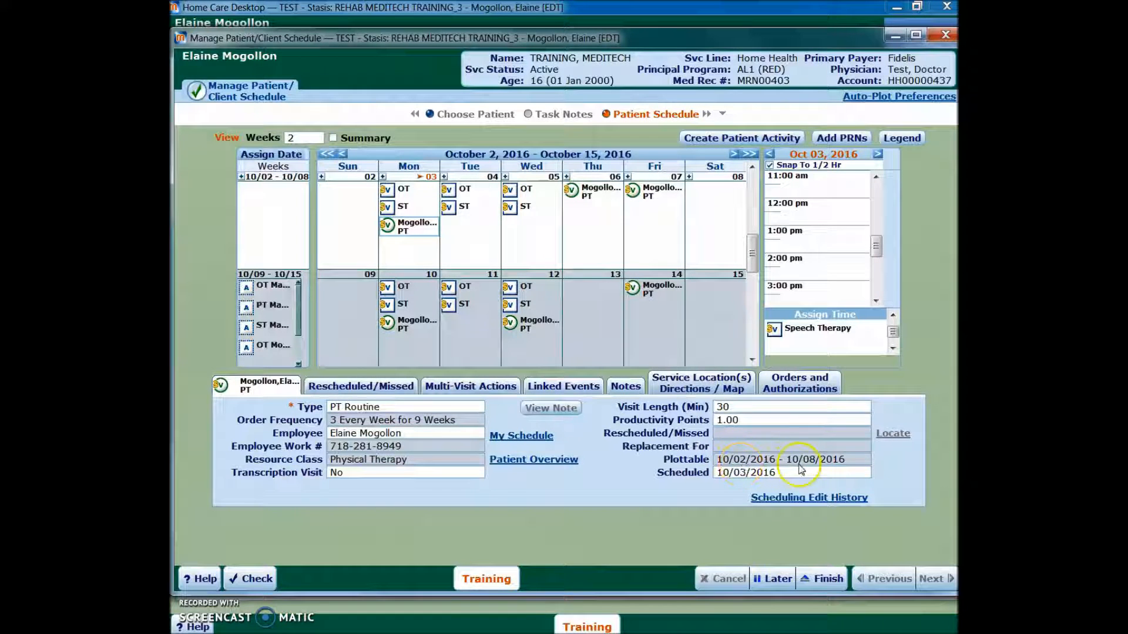
left_click(407, 227)
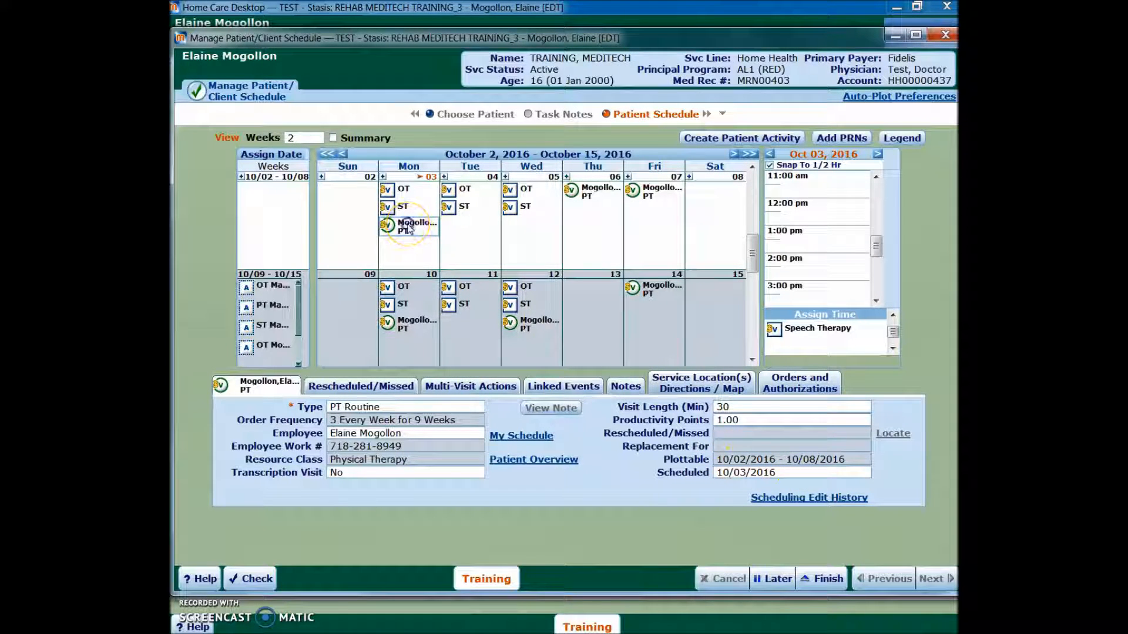
left_click_drag(407, 227, 361, 317)
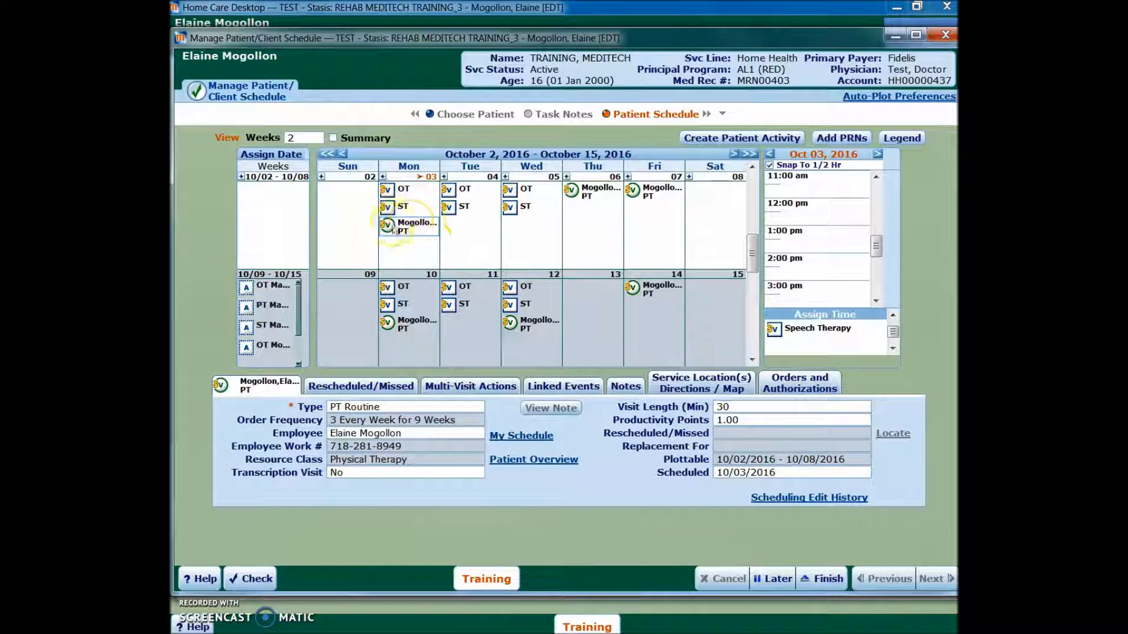
left_click(629, 224)
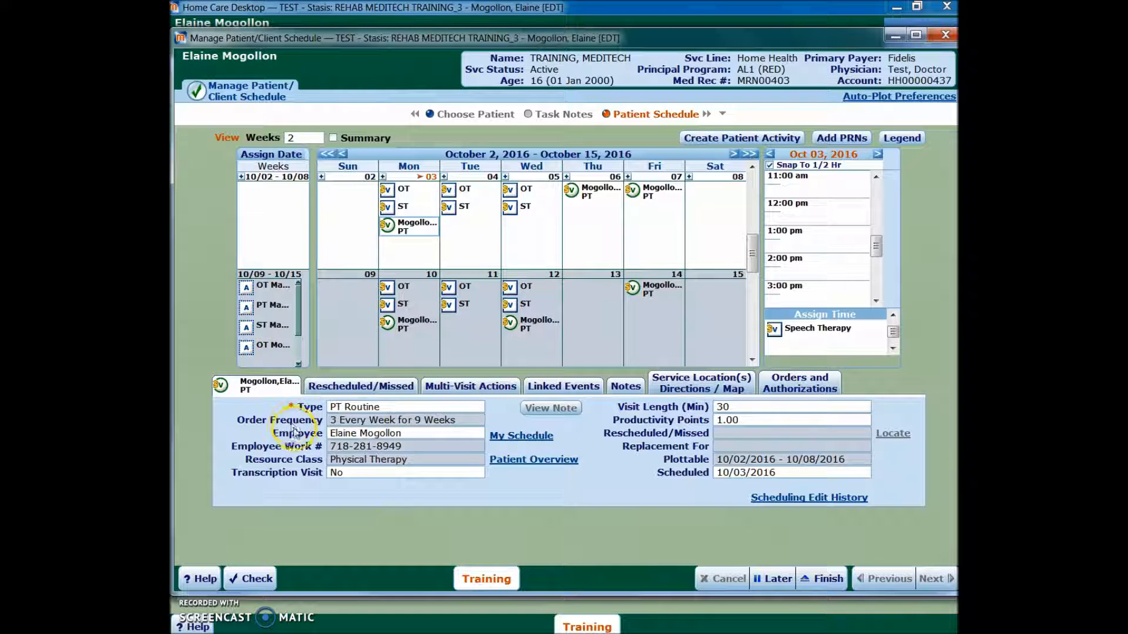
Review the main details, diagnoses and resources in the Patient Overview, and close it.
left_click(521, 465)
left_click_drag(172, 2, 579, 18)
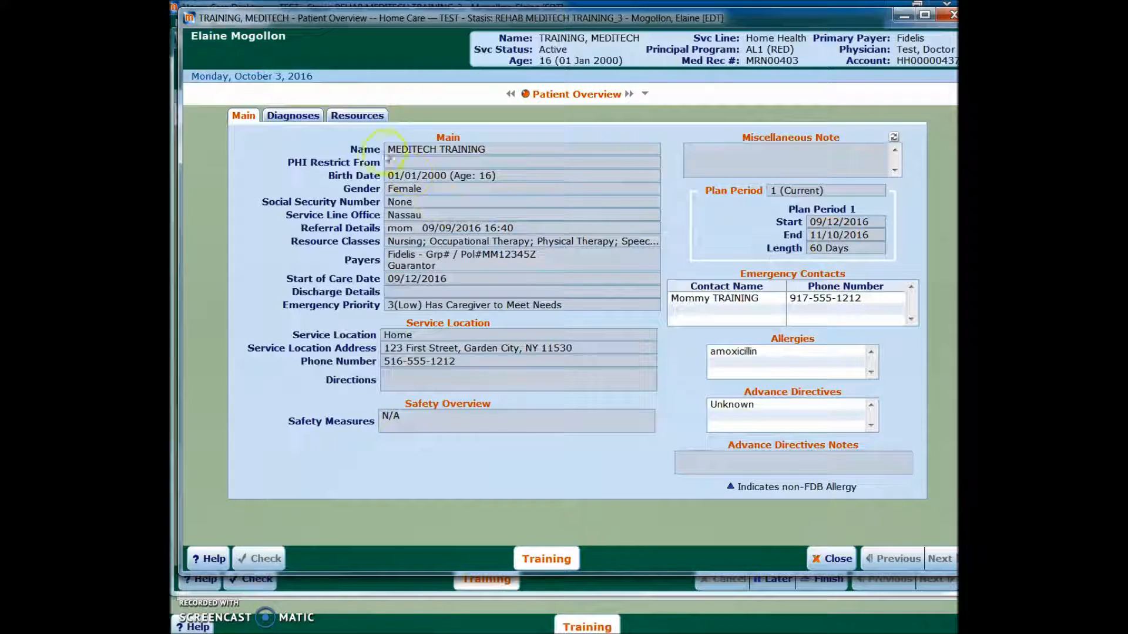
left_click(311, 115)
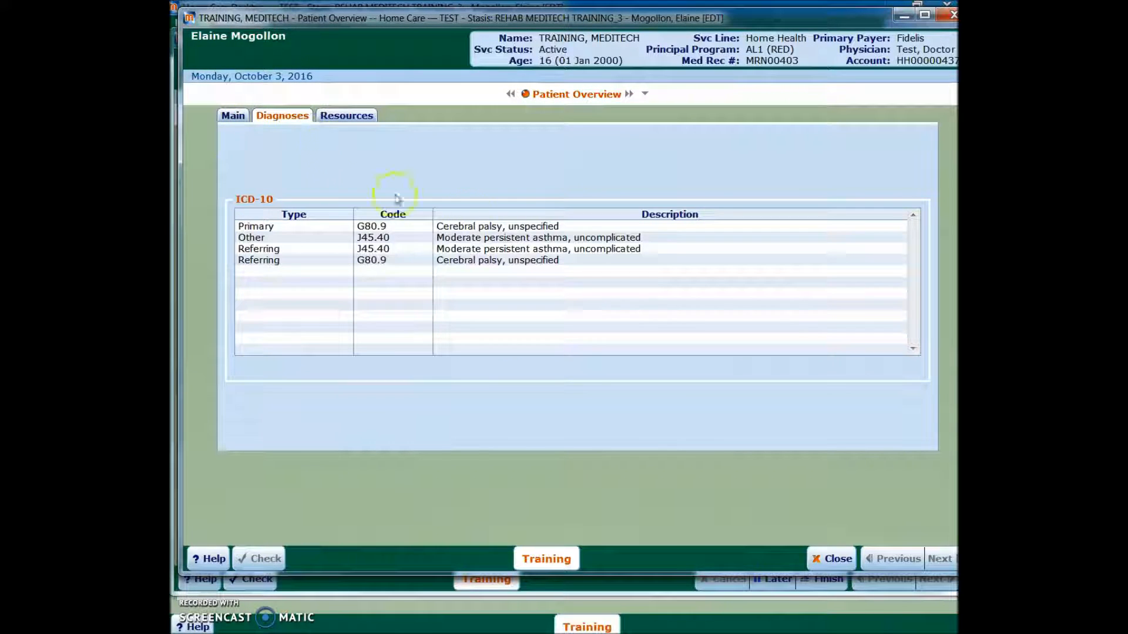
left_click(361, 117)
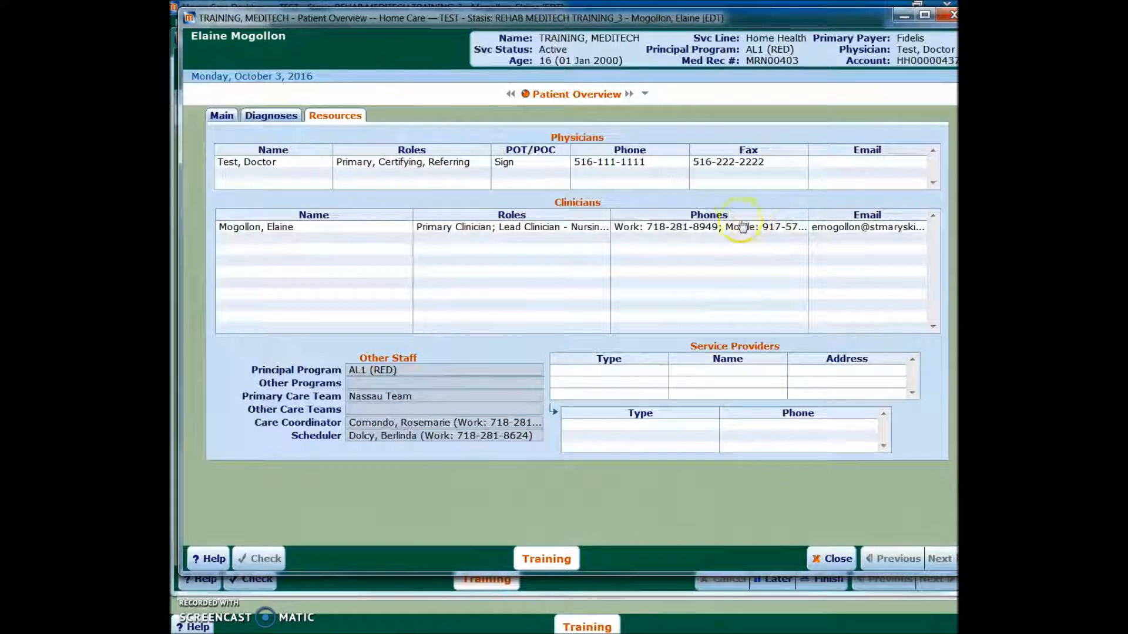
left_click(235, 122)
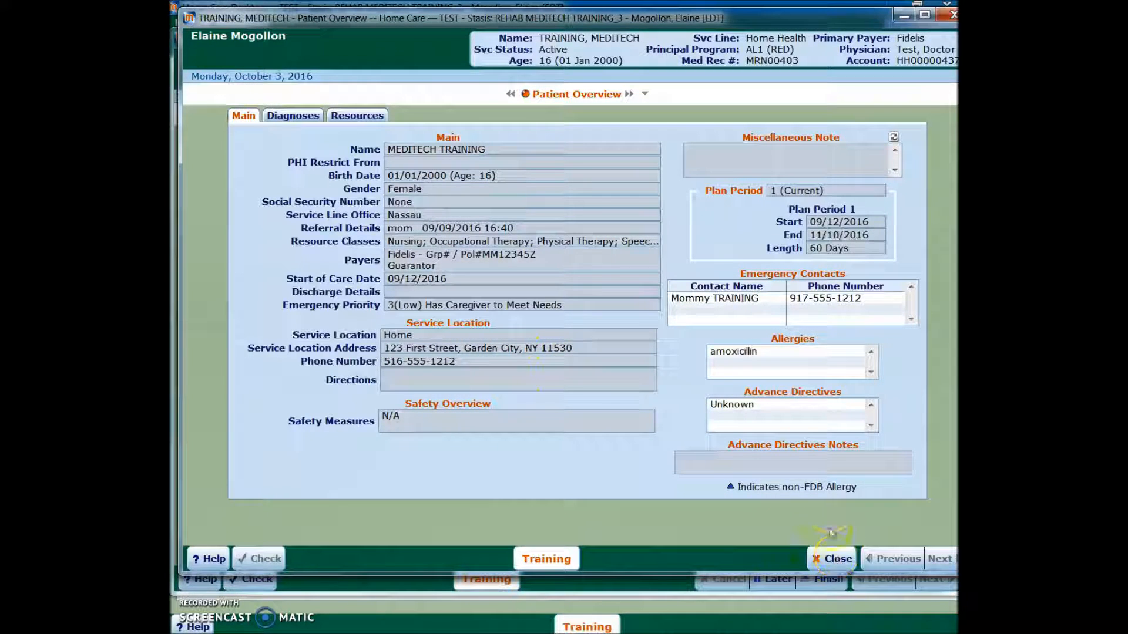
left_click(830, 561)
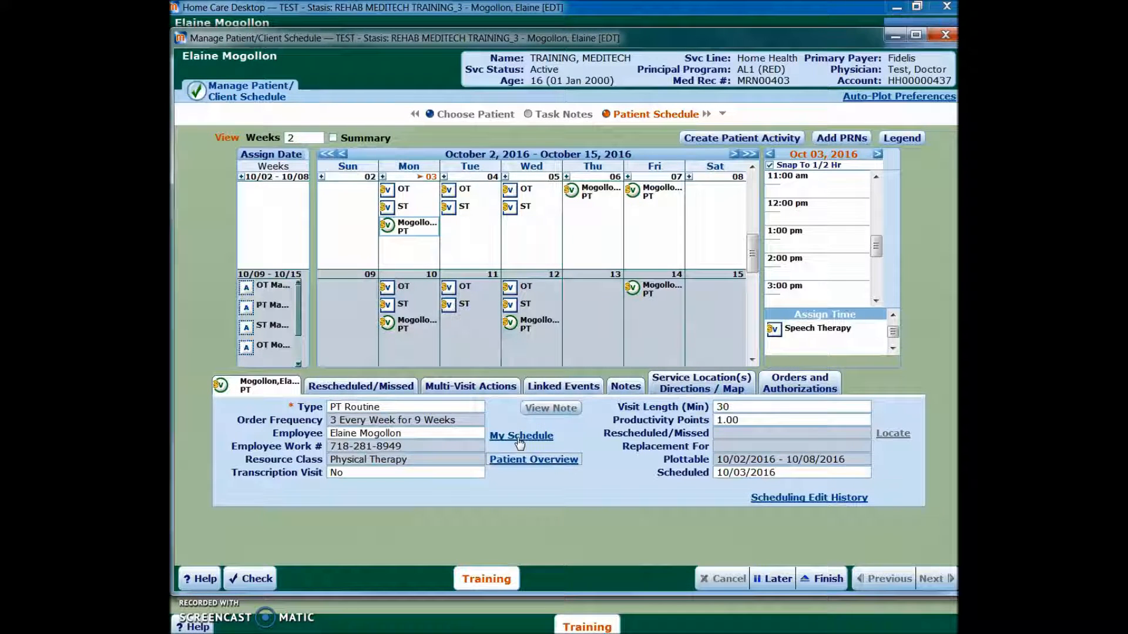
Open the Set to Missed form for the PT visit on Monday, October 3.
left_click(559, 388)
left_click(381, 387)
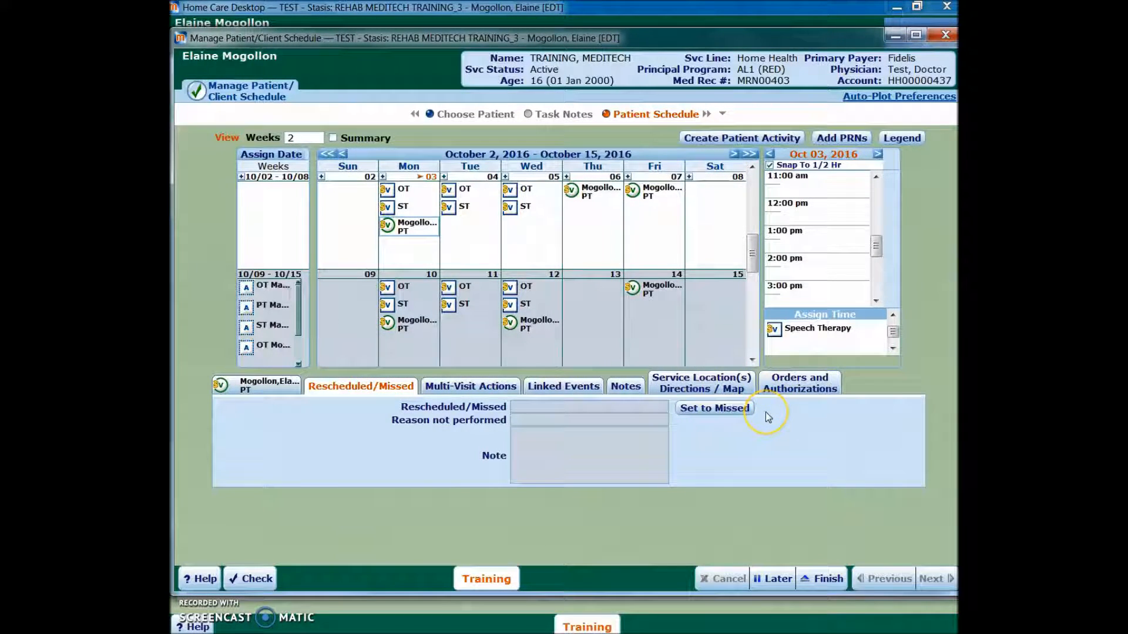
left_click(397, 227)
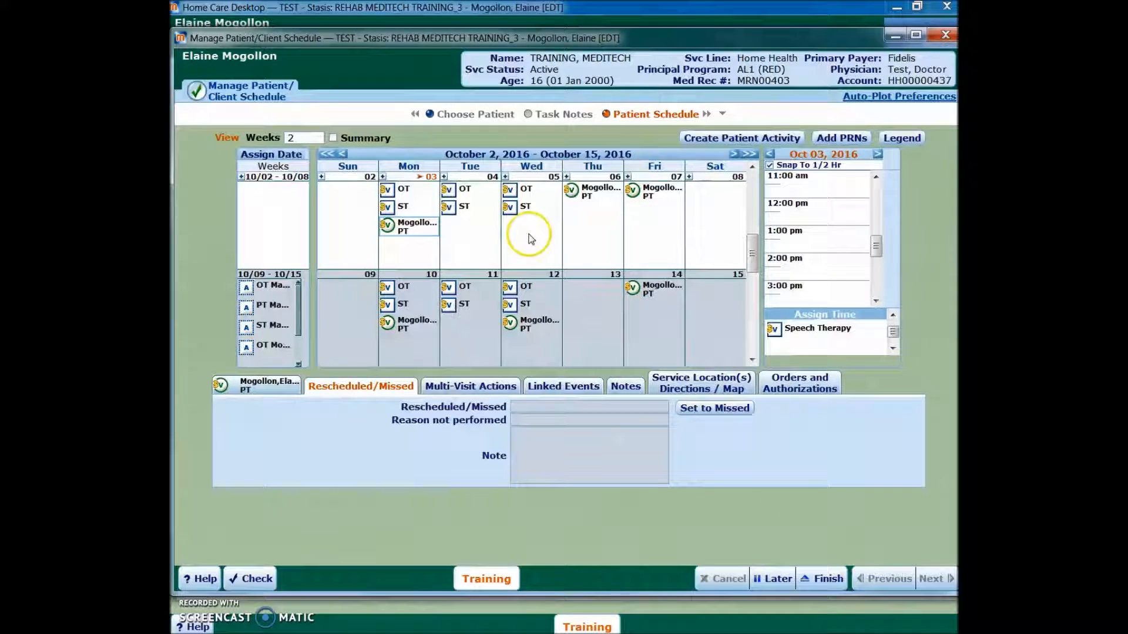
left_click(423, 229)
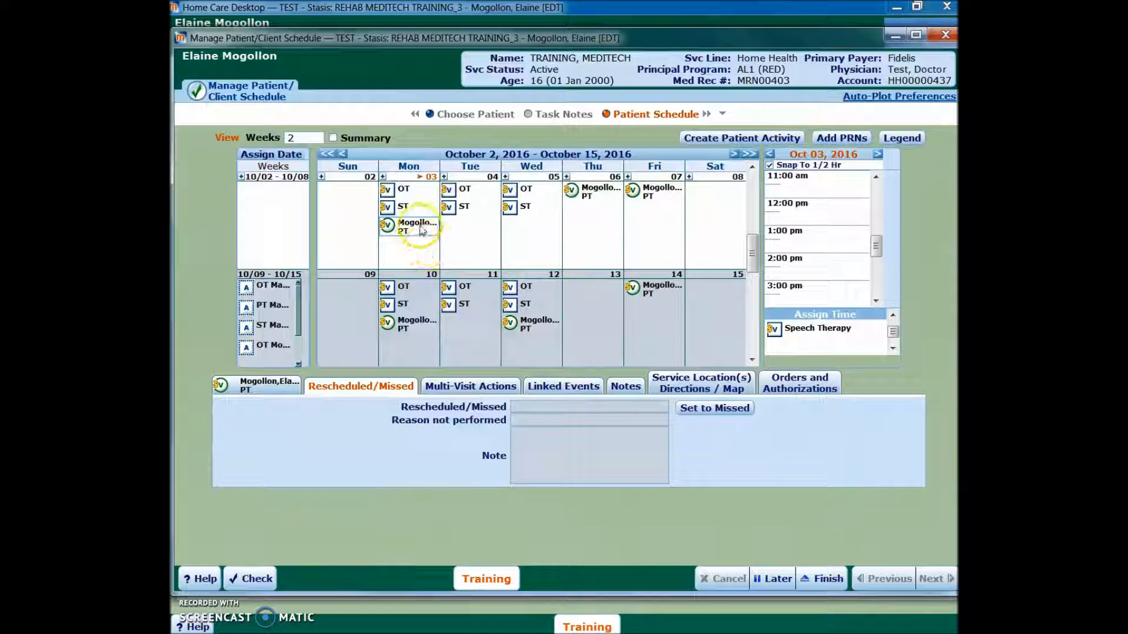
left_click(732, 409)
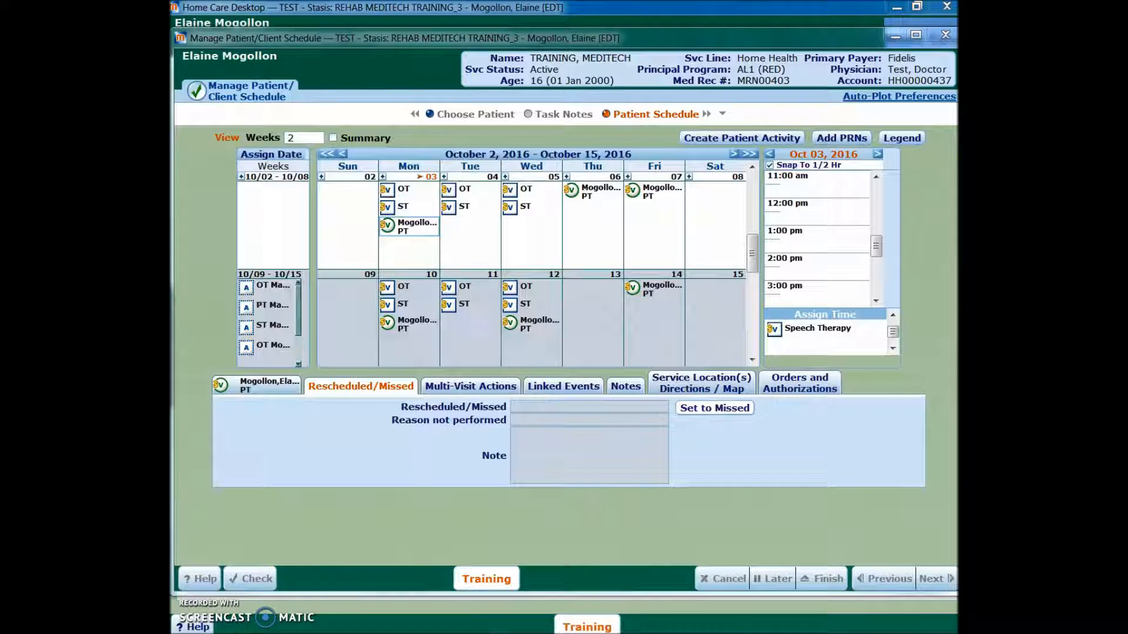
left_click_drag(170, 288, 587, 318)
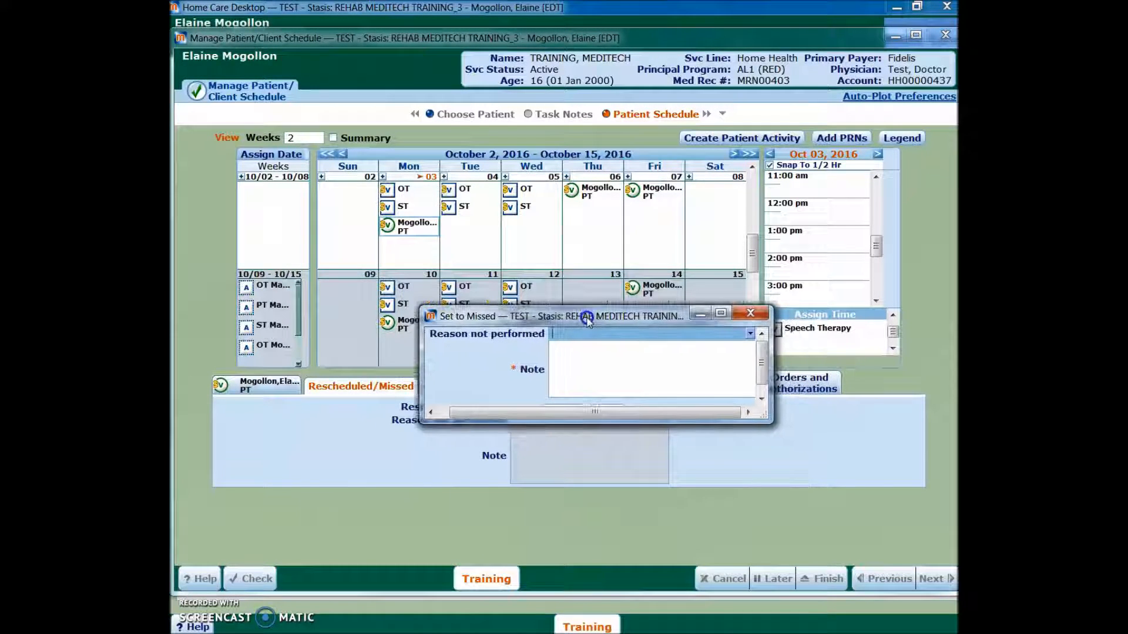
Record Patient Illness as the reason not performed with the note "mother cancelled secondary to fever", and save the missed-visit form.
left_click(750, 333)
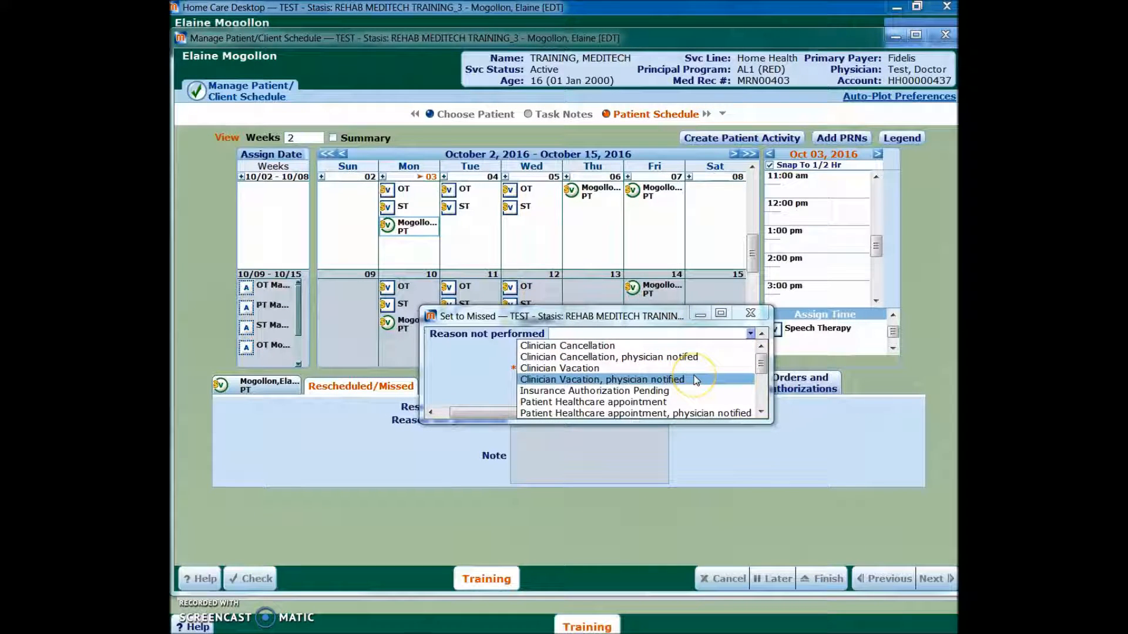
scroll(696, 385, "down", 1)
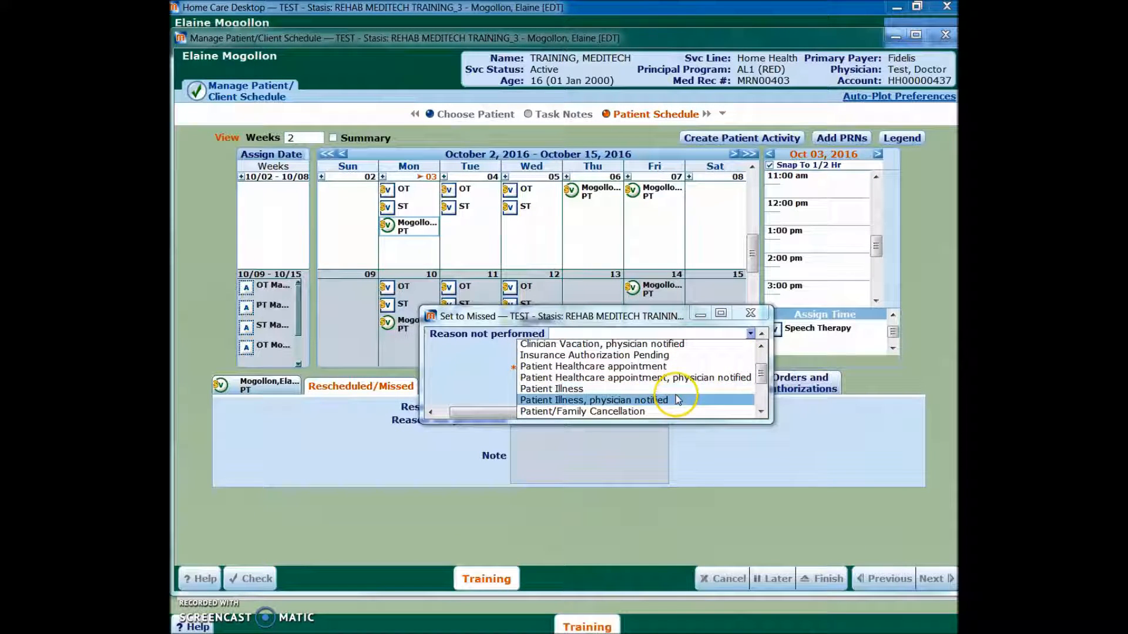
left_click(669, 388)
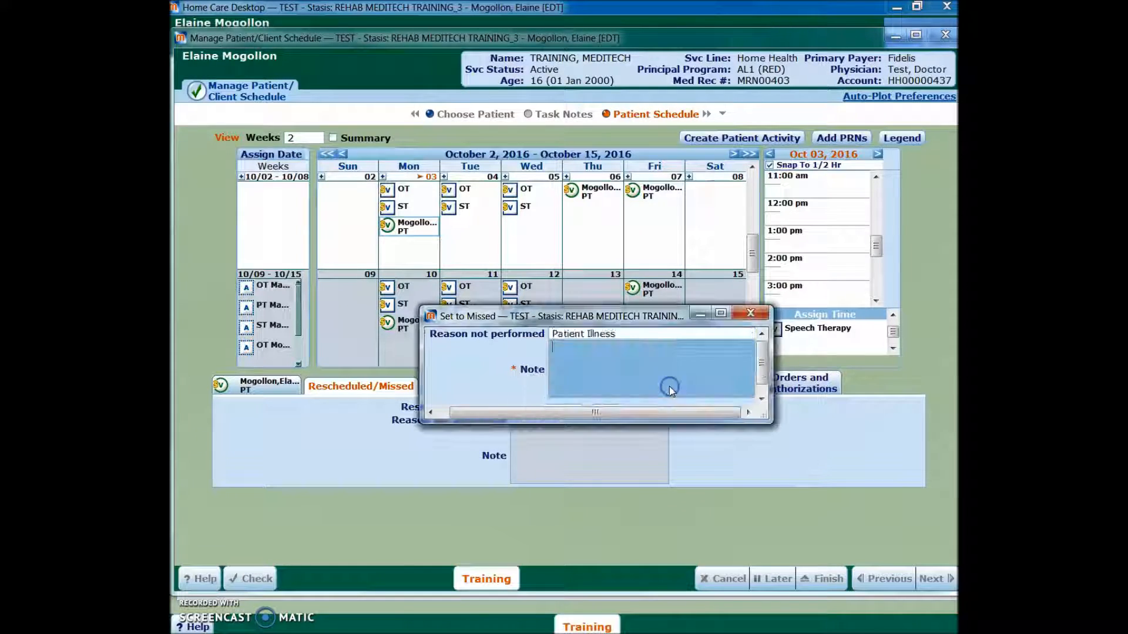
left_click(630, 383)
type("mother cance")
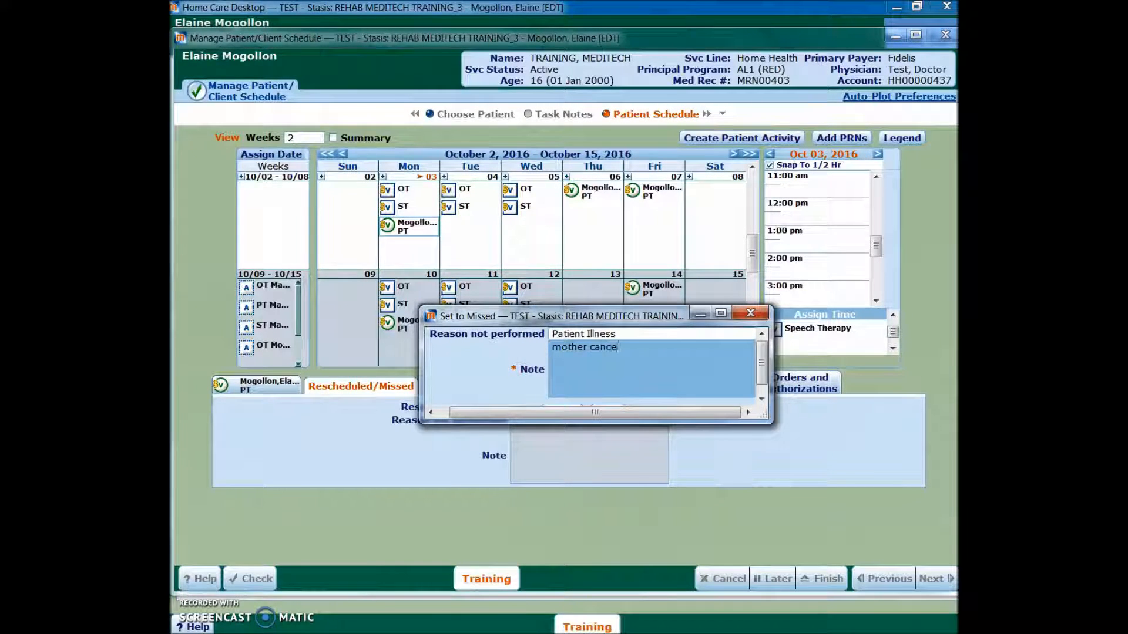
type("lled secondary to fever")
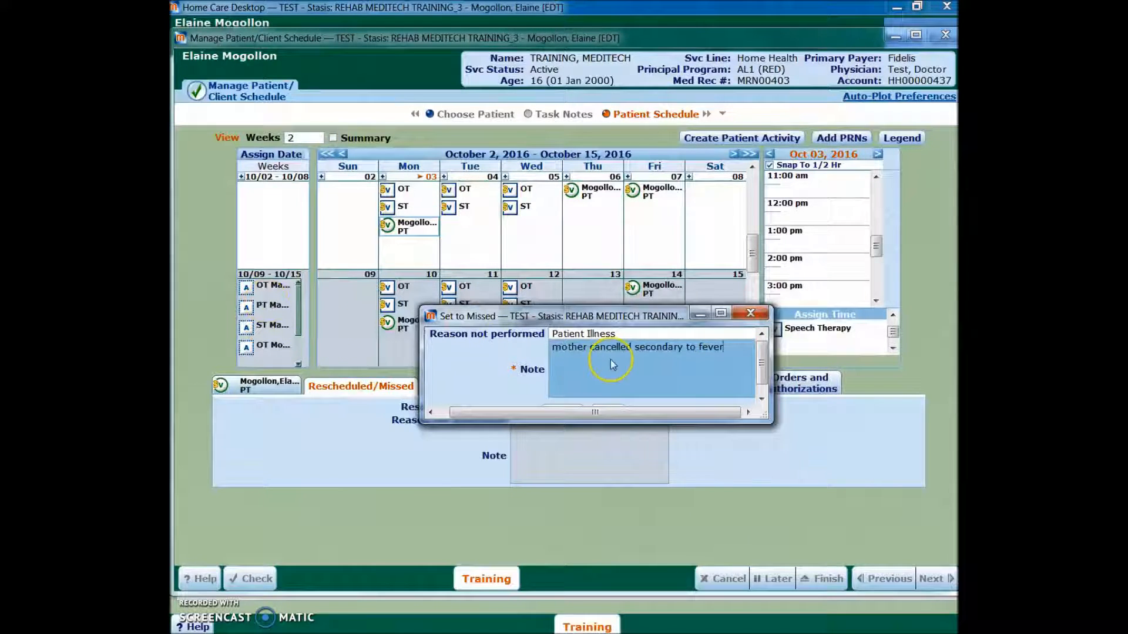
scroll(601, 379, "down", 2)
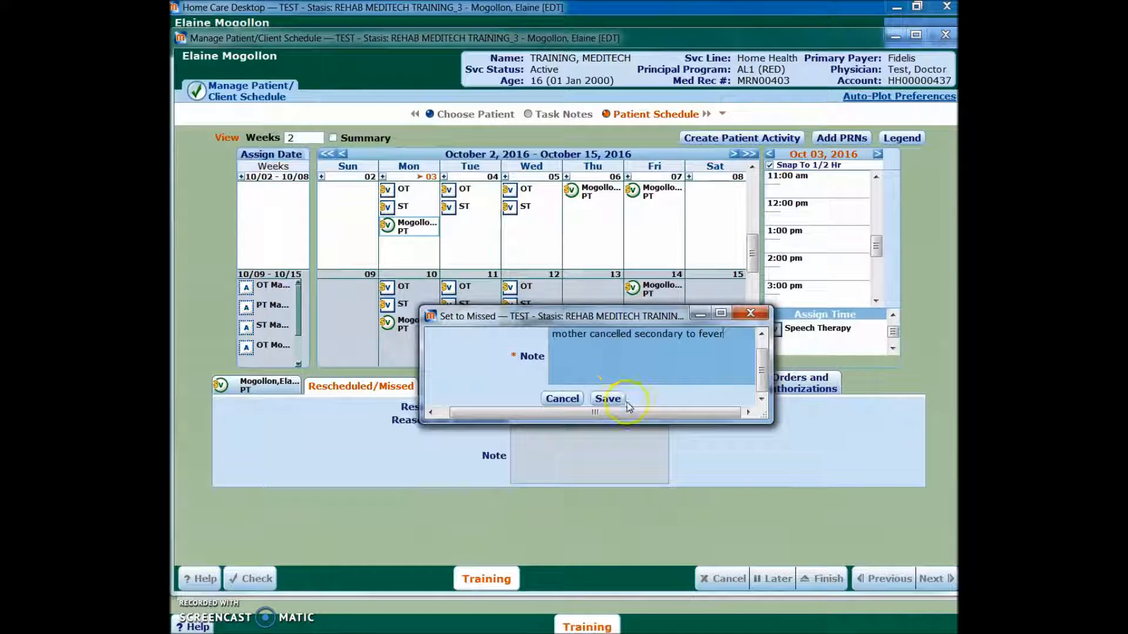
left_click(610, 397)
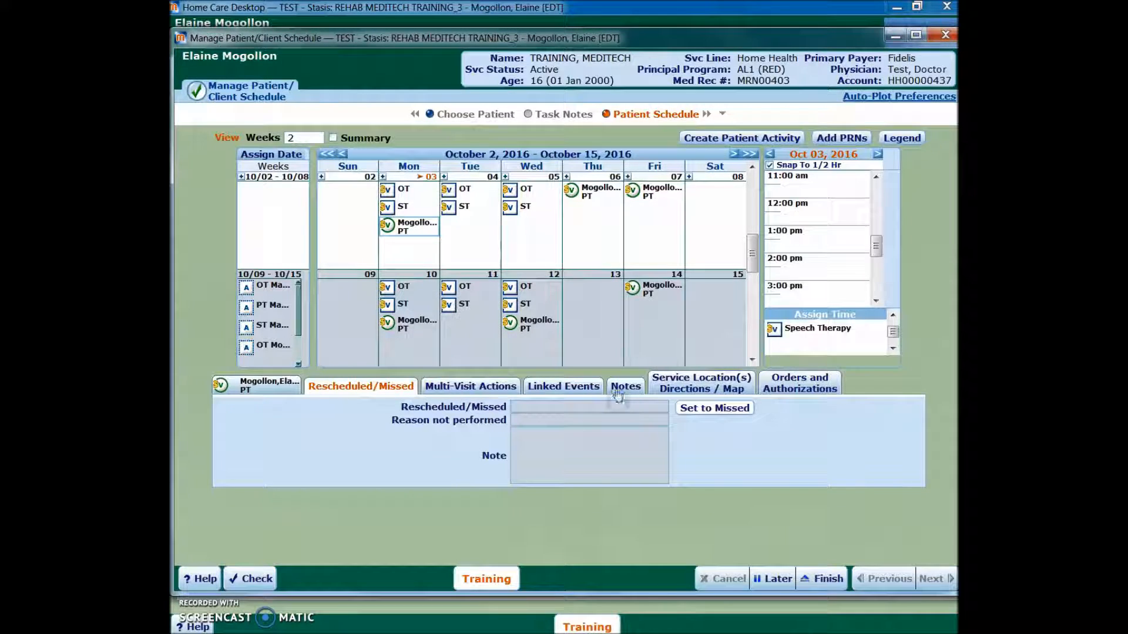
View the September 18 to October 1, 2016 weeks in the calendar, and return to October 2 to 15.
left_click(404, 229)
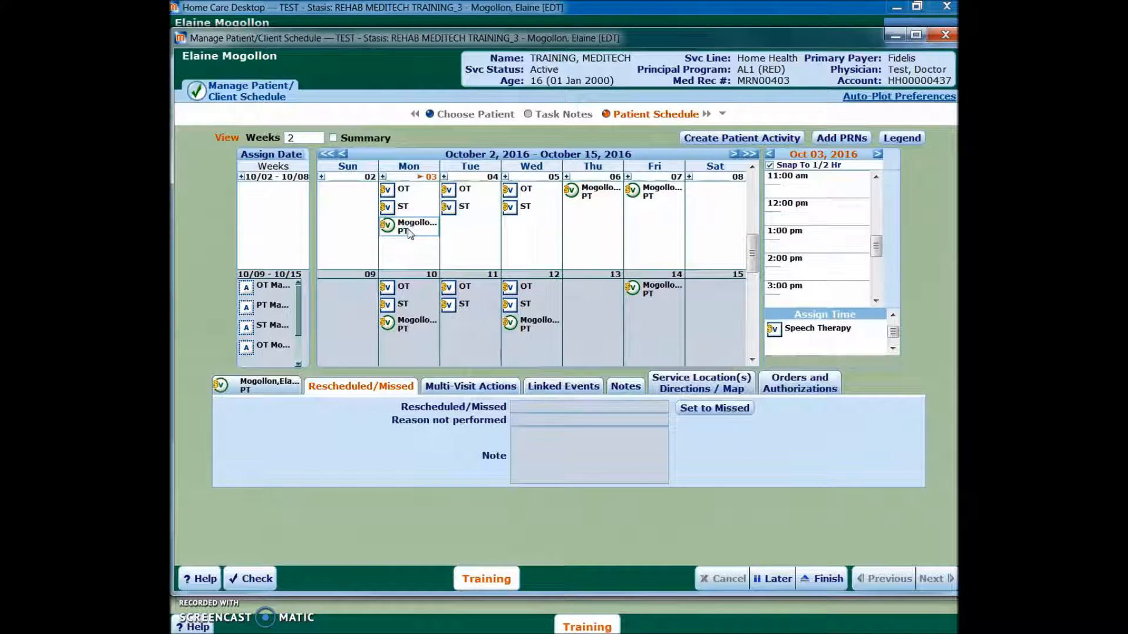
left_click_drag(408, 228, 732, 194)
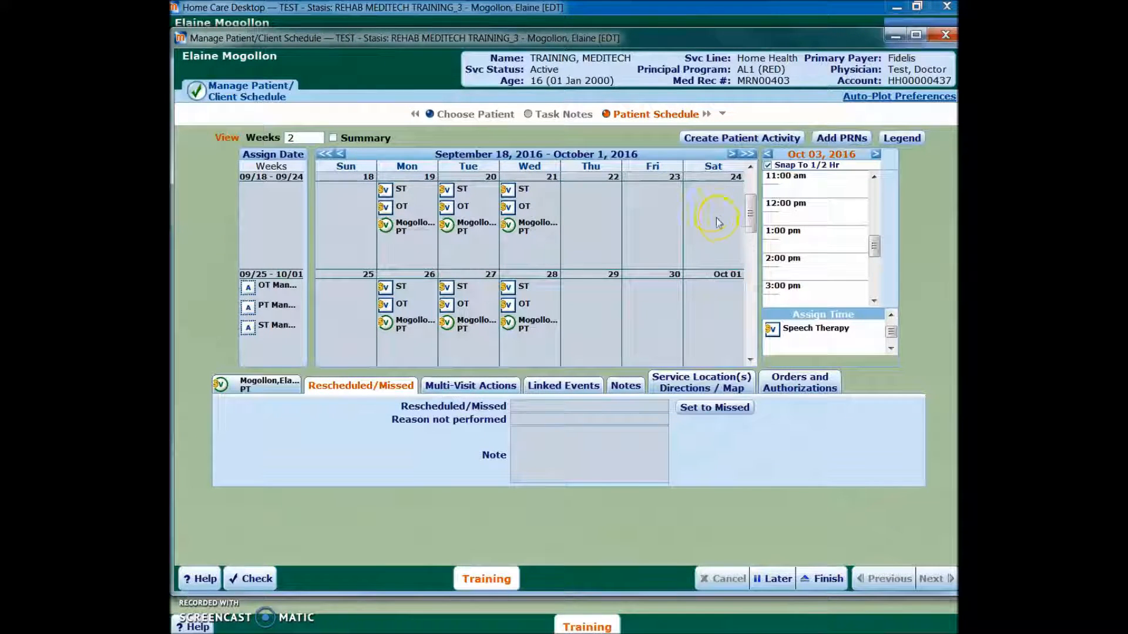
left_click(750, 358)
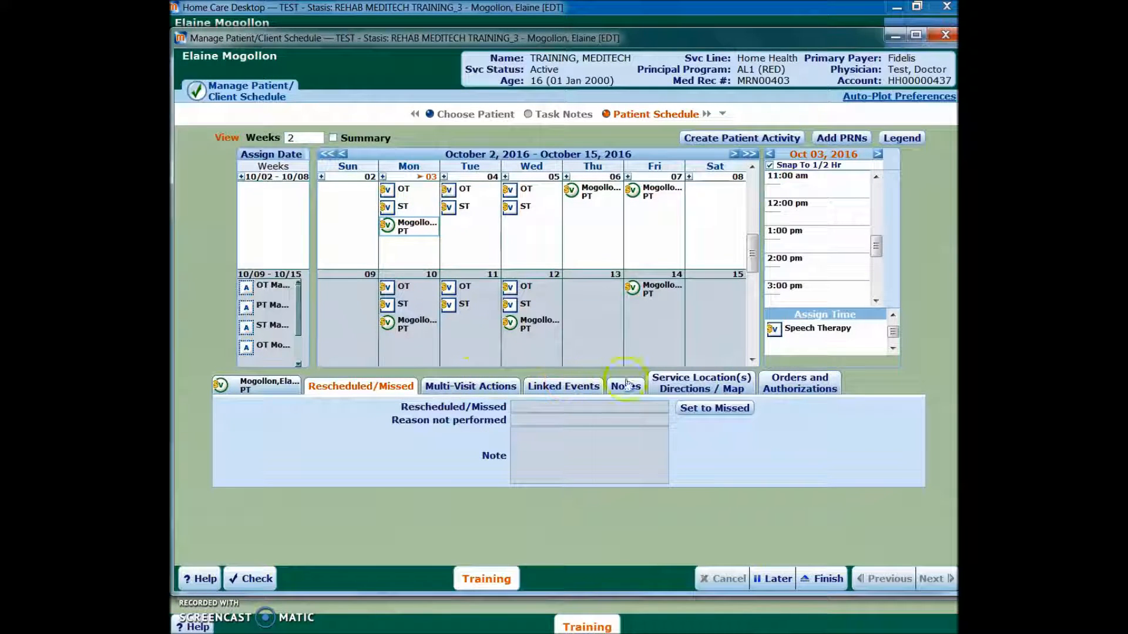
Check the service location of the Monday, October 3 PT visit, view its address on the map, and close the map.
left_click(699, 388)
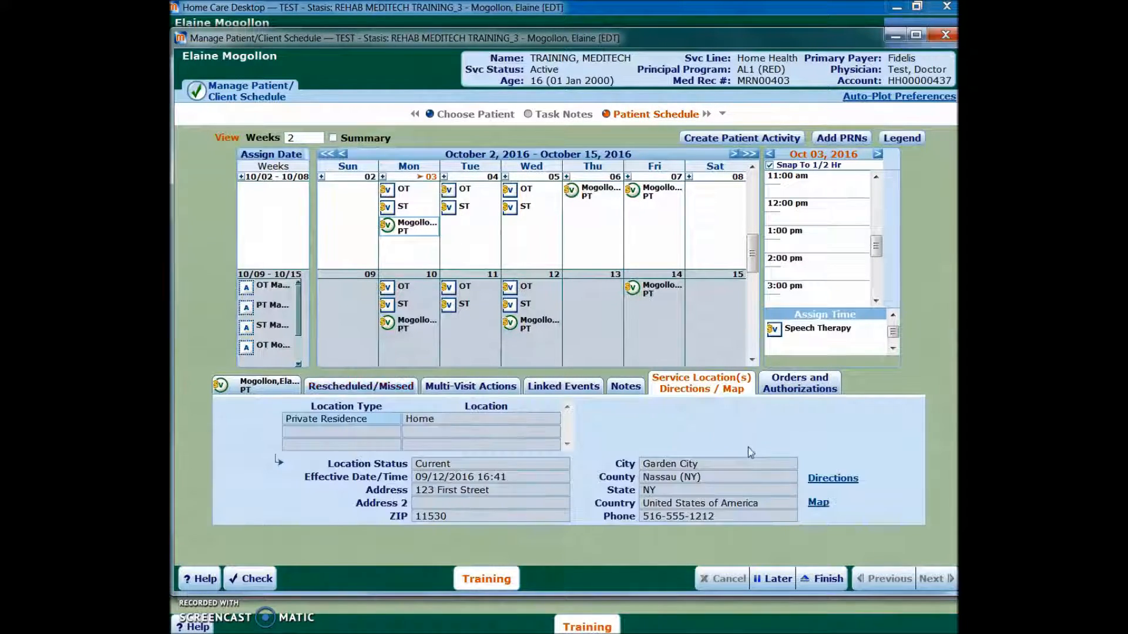
left_click(817, 503)
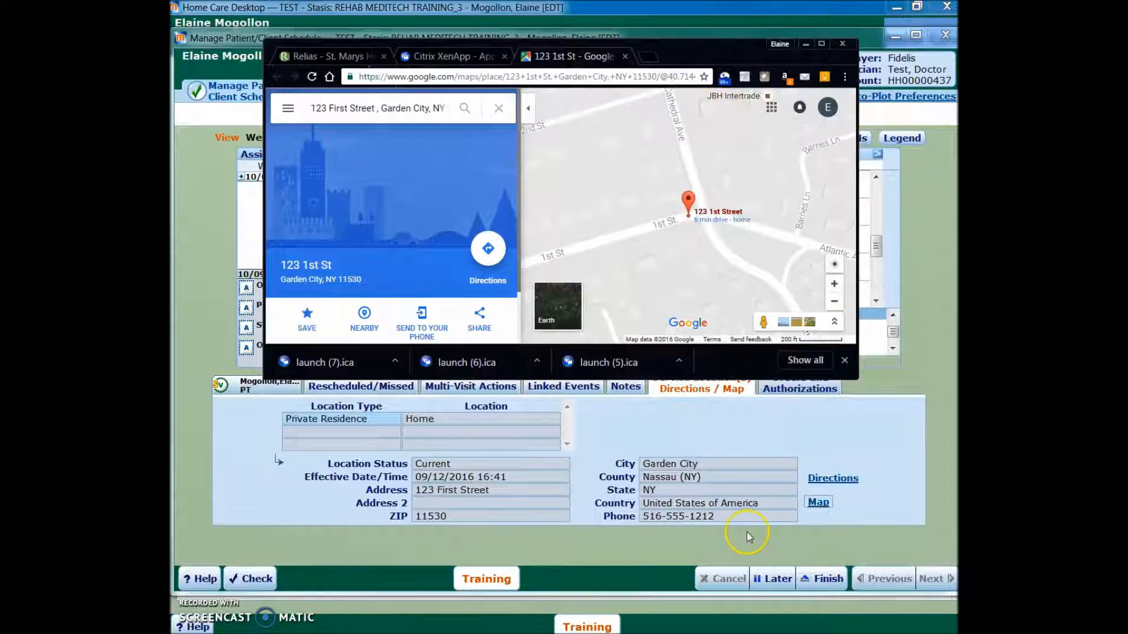
left_click(843, 44)
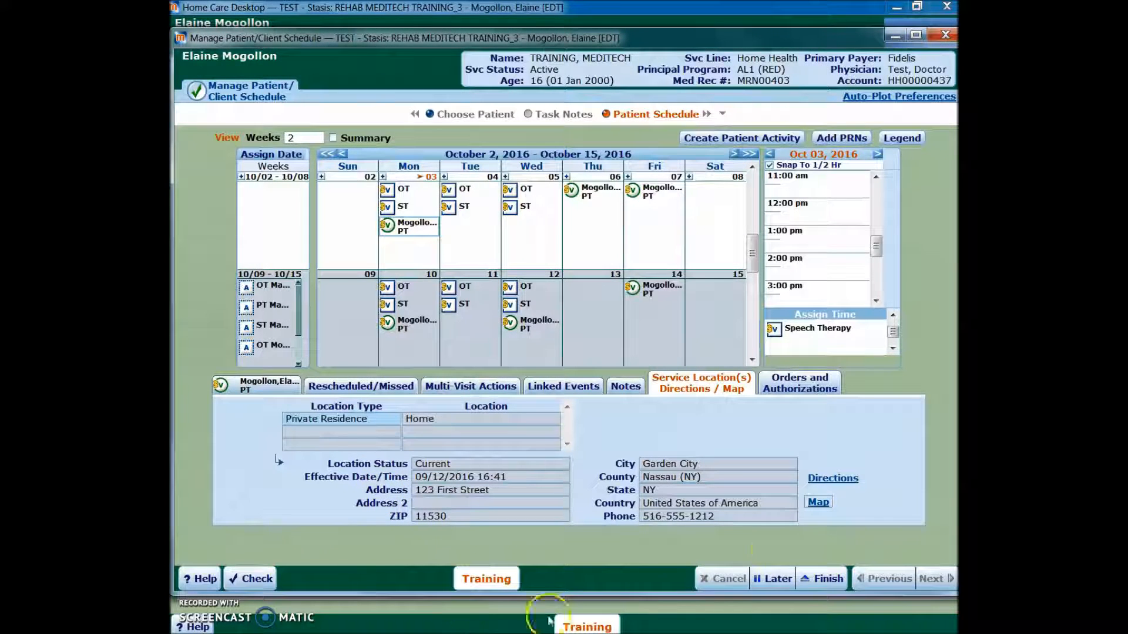
Review the orders and authorizations of the Monday, October 3 PT visit, and return to its visit details.
left_click(818, 389)
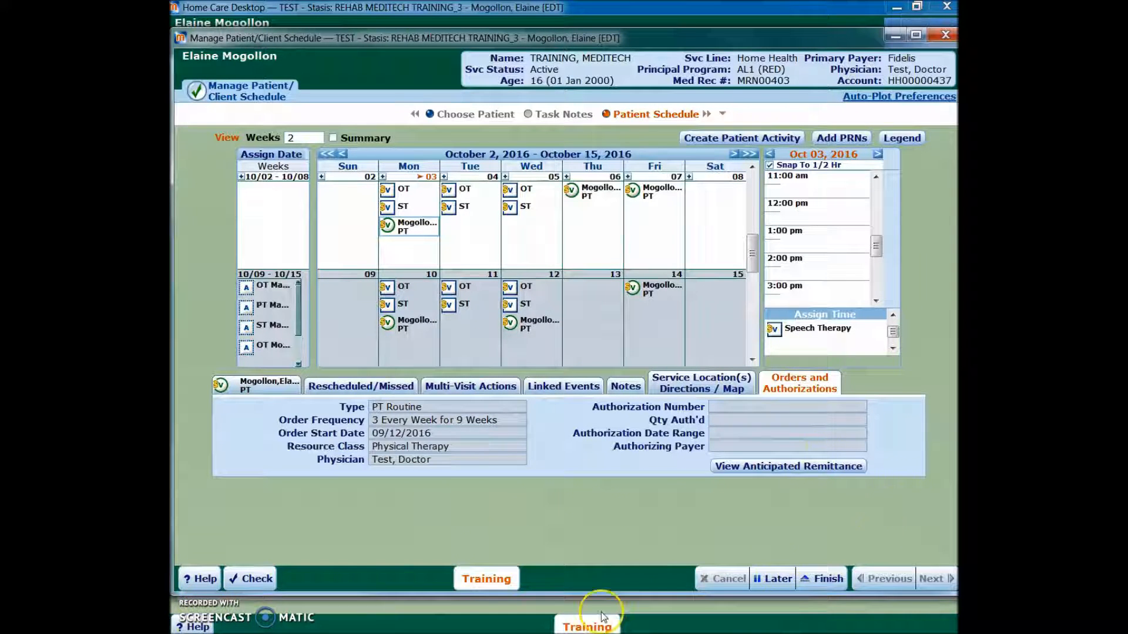
left_click(256, 385)
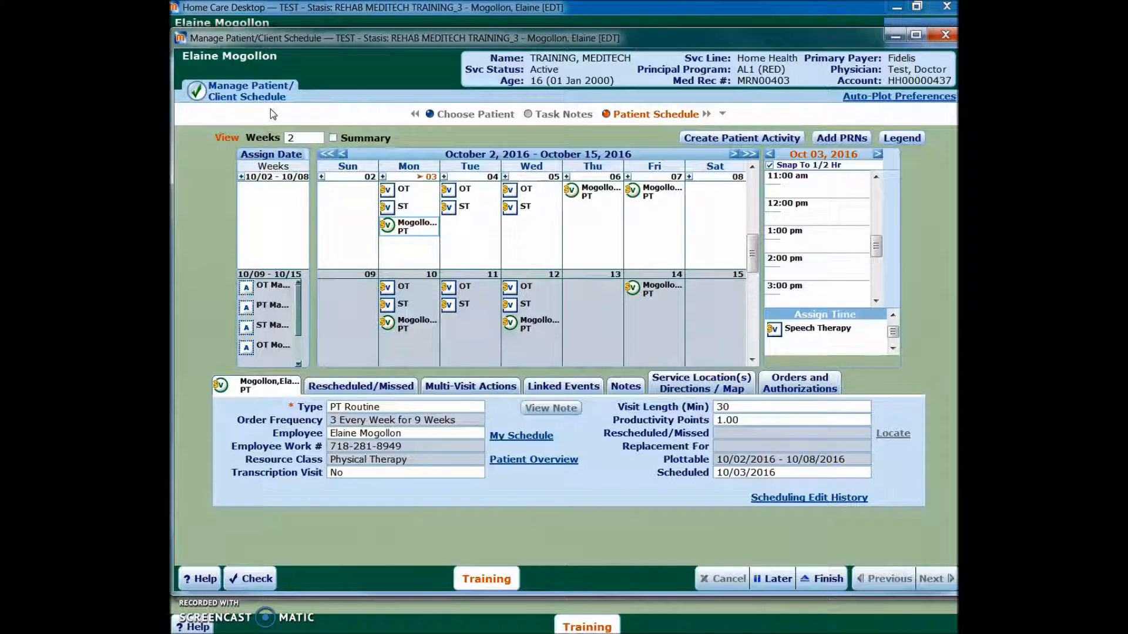
left_click(403, 188)
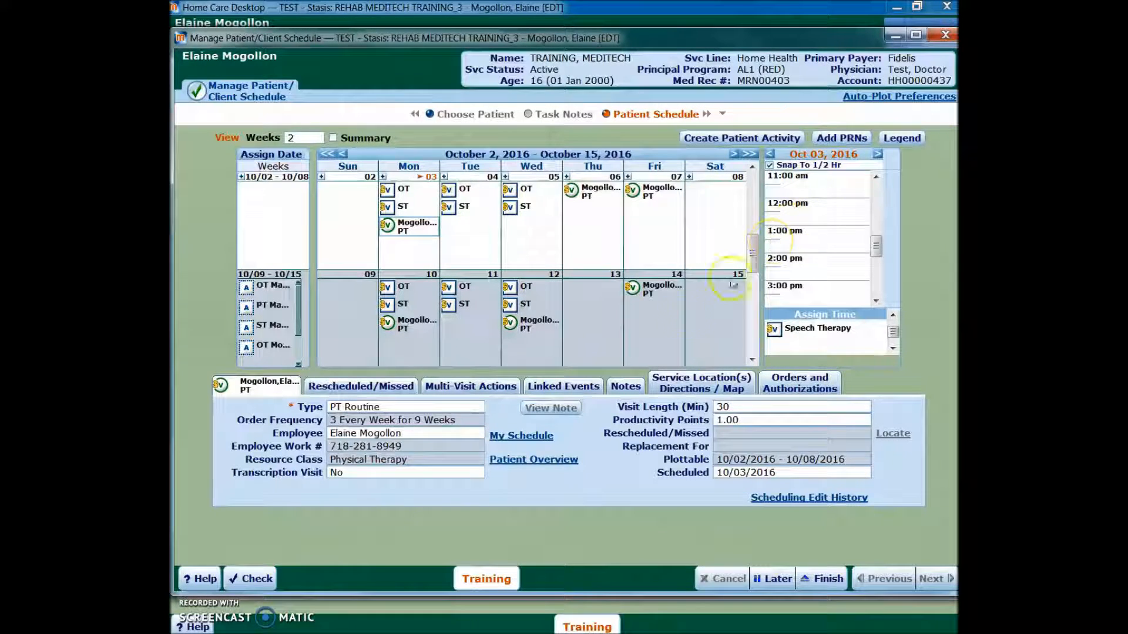
Look through the PT visit's multi-visit actions, service location, and orders and authorizations again, ending on the visit details.
left_click(451, 398)
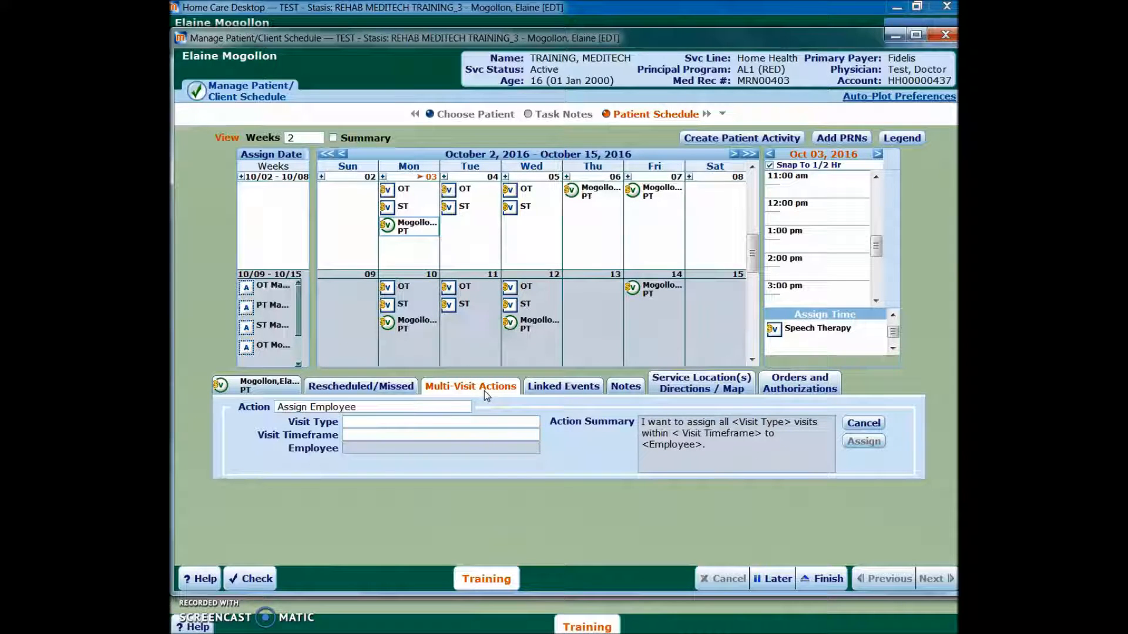
left_click(277, 384)
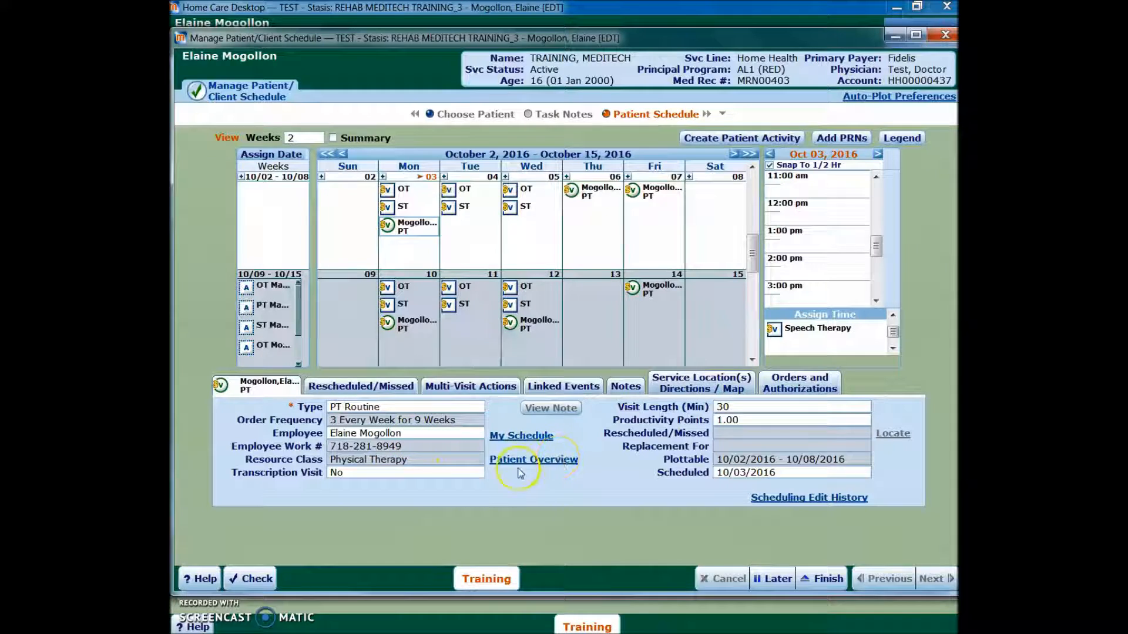
left_click(547, 464)
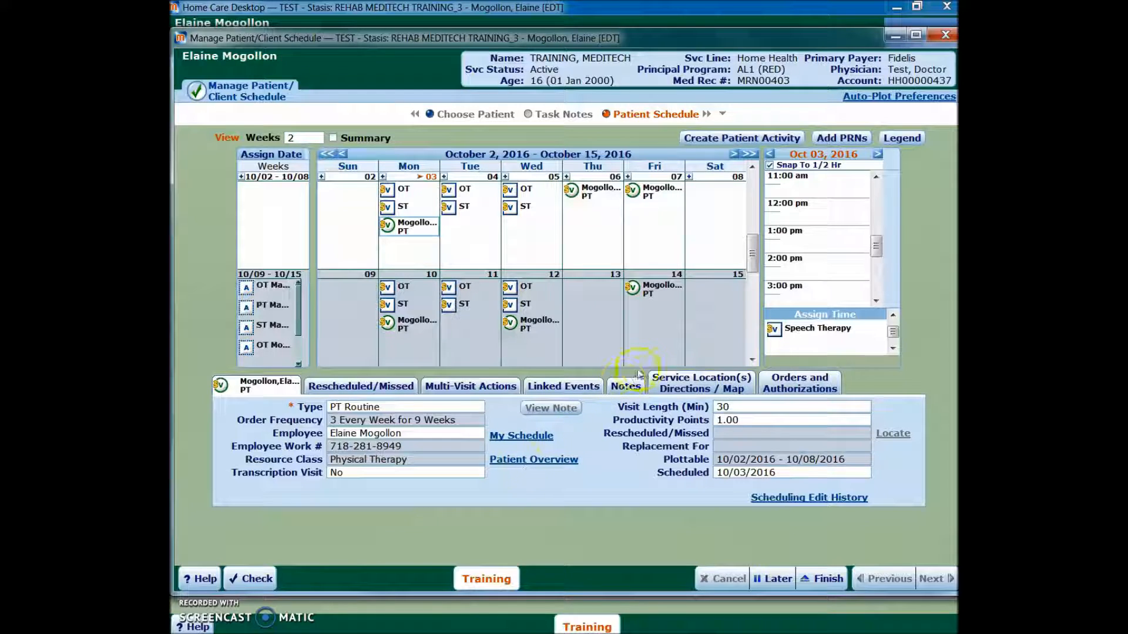
left_click(695, 384)
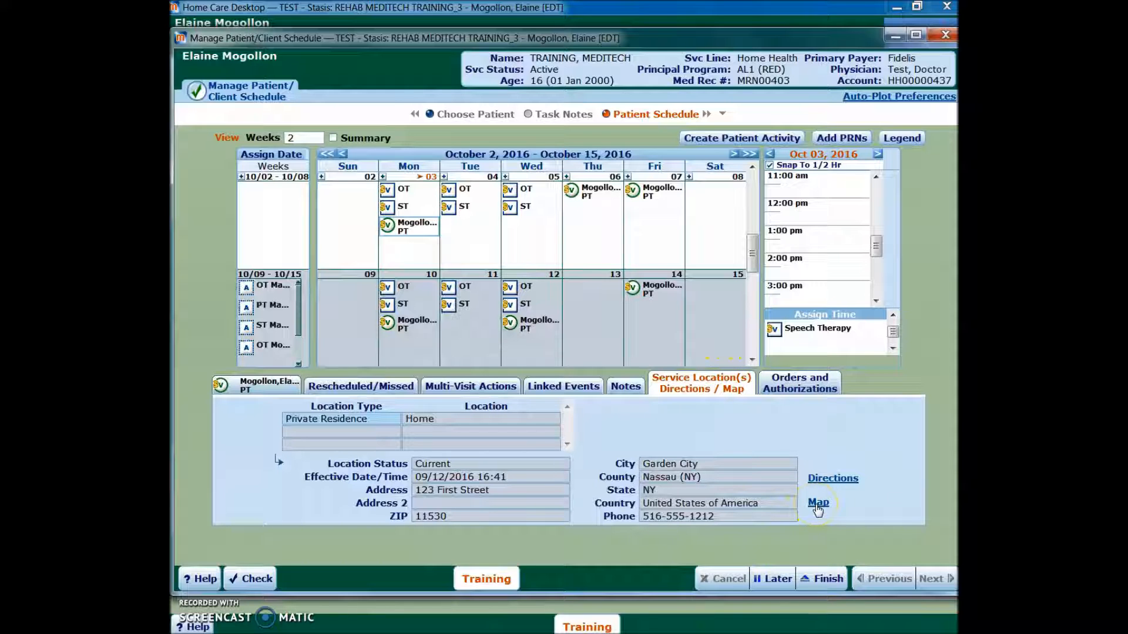
left_click(810, 385)
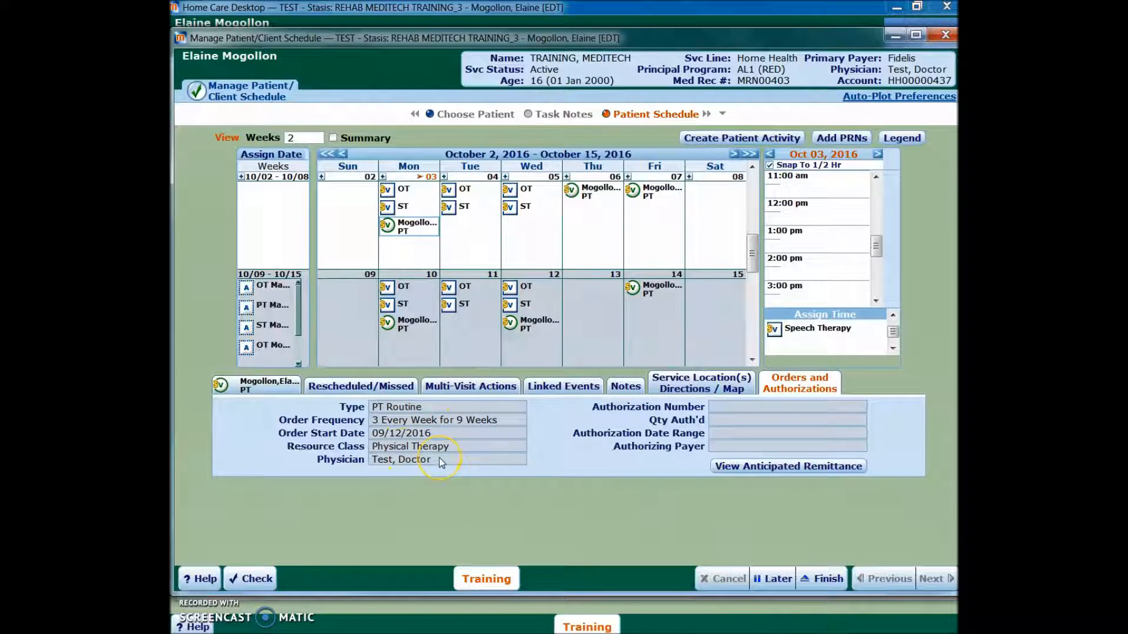
left_click(250, 390)
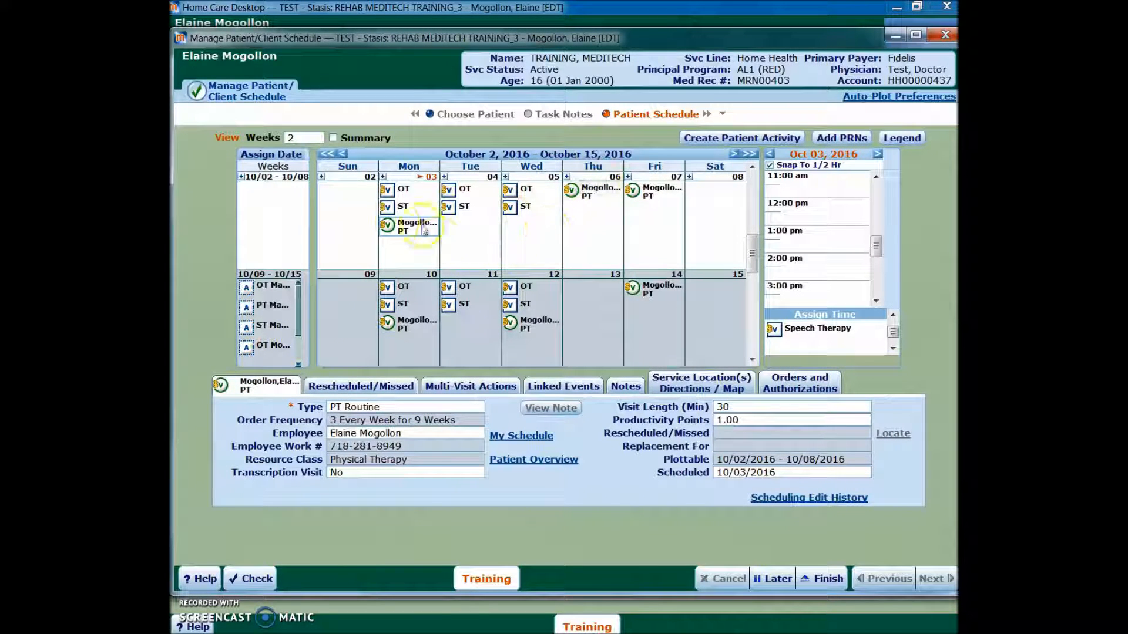
Finish the patient schedule, ignoring both integrity problems about unscheduled assessments and unassigned visits.
left_click(821, 580)
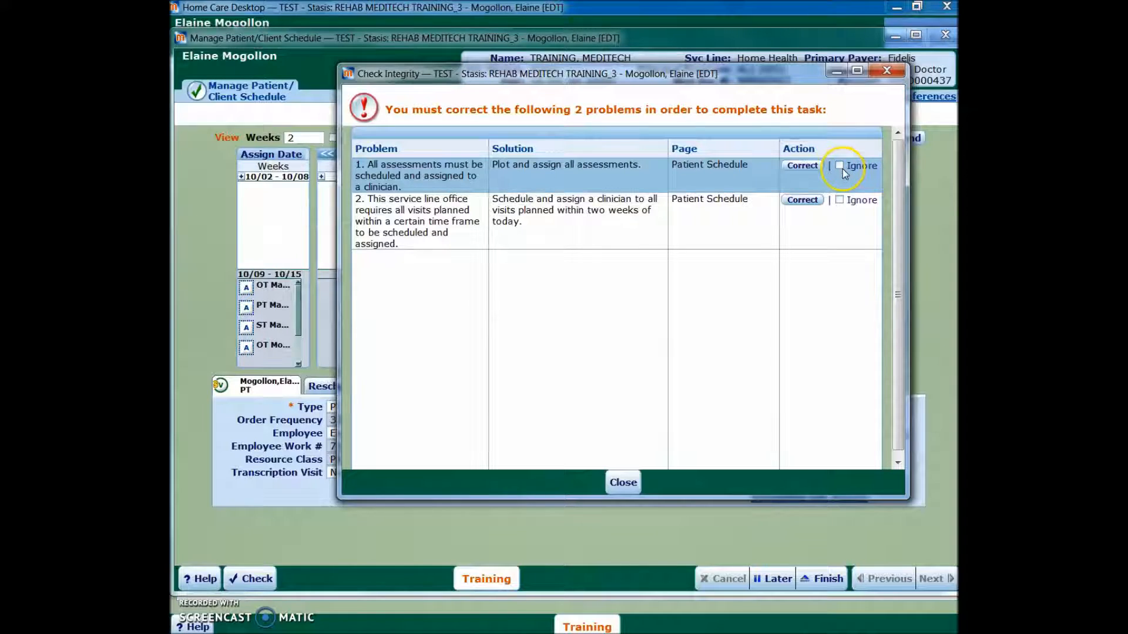
left_click(841, 167)
left_click(840, 200)
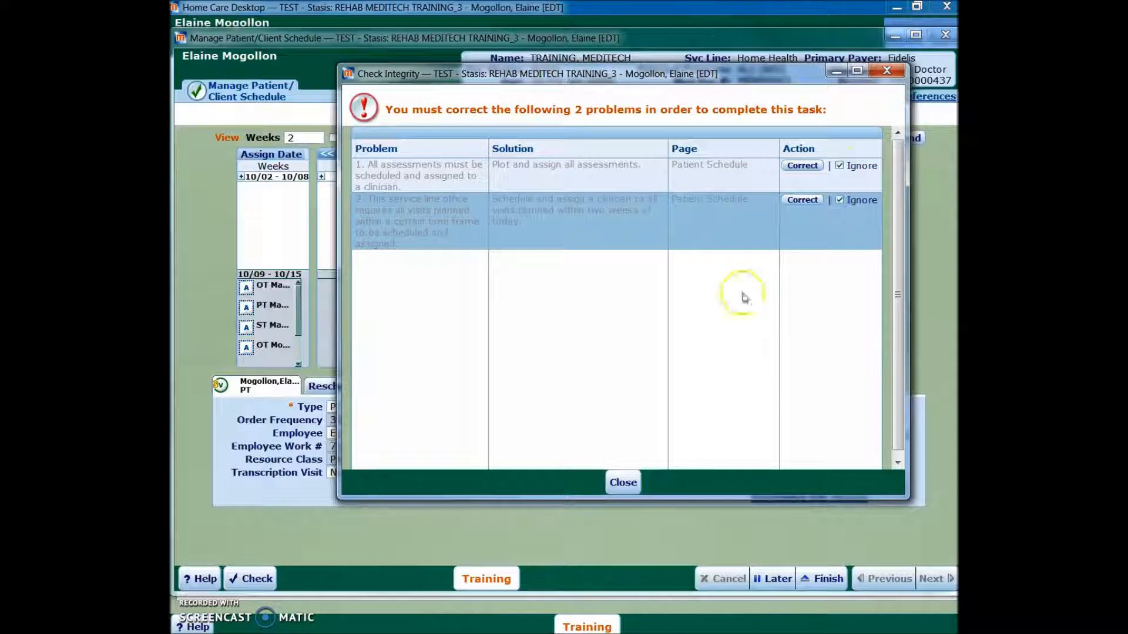
left_click(622, 482)
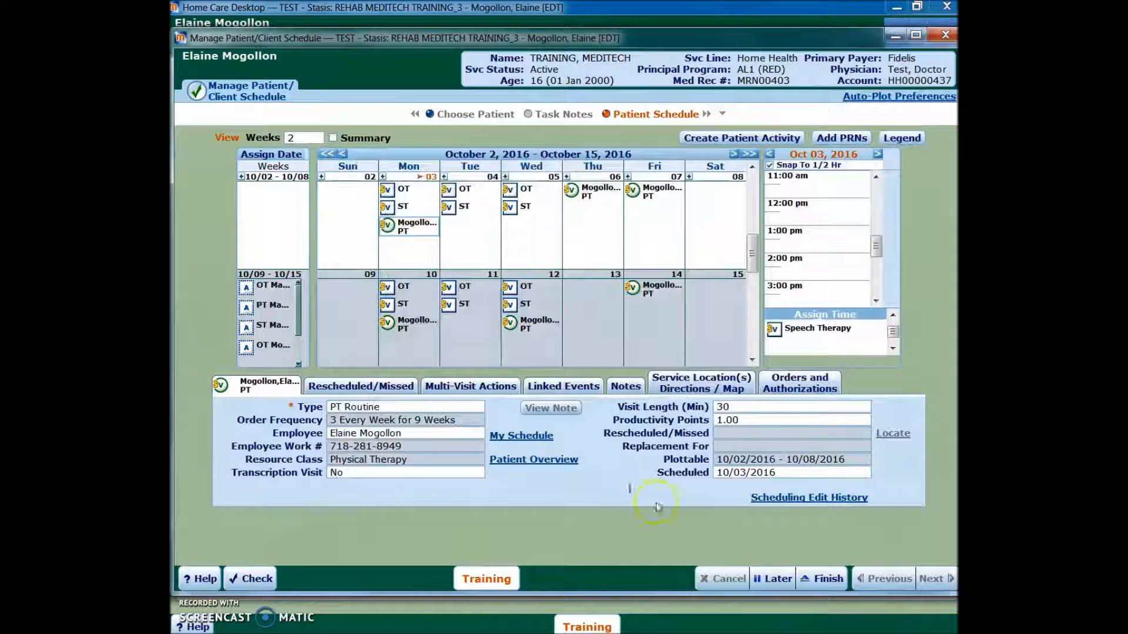
left_click(822, 580)
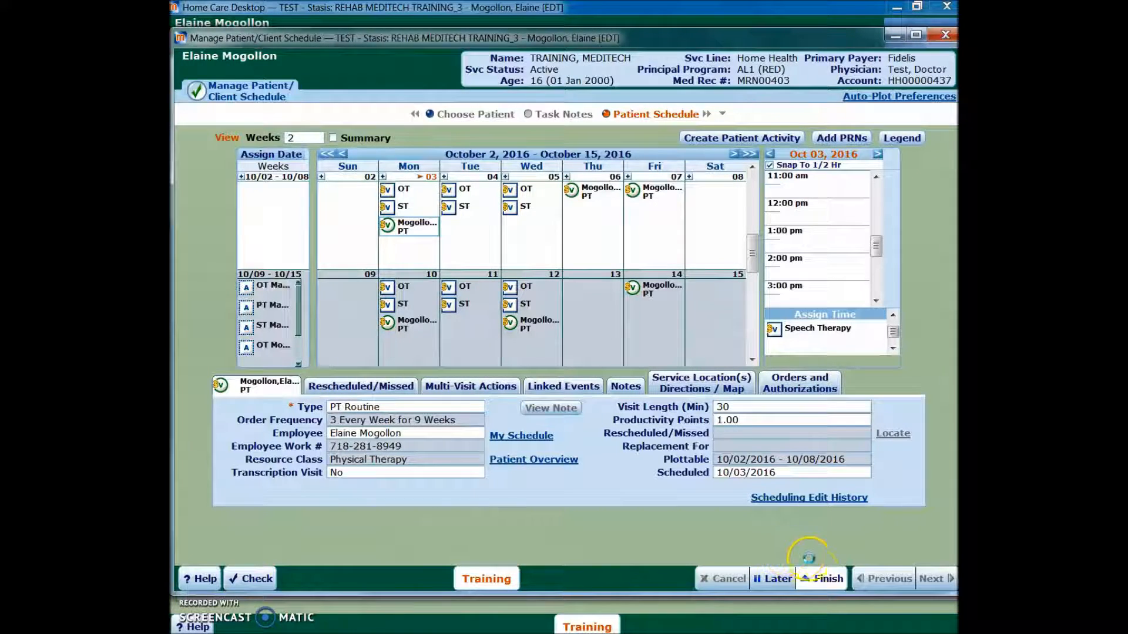